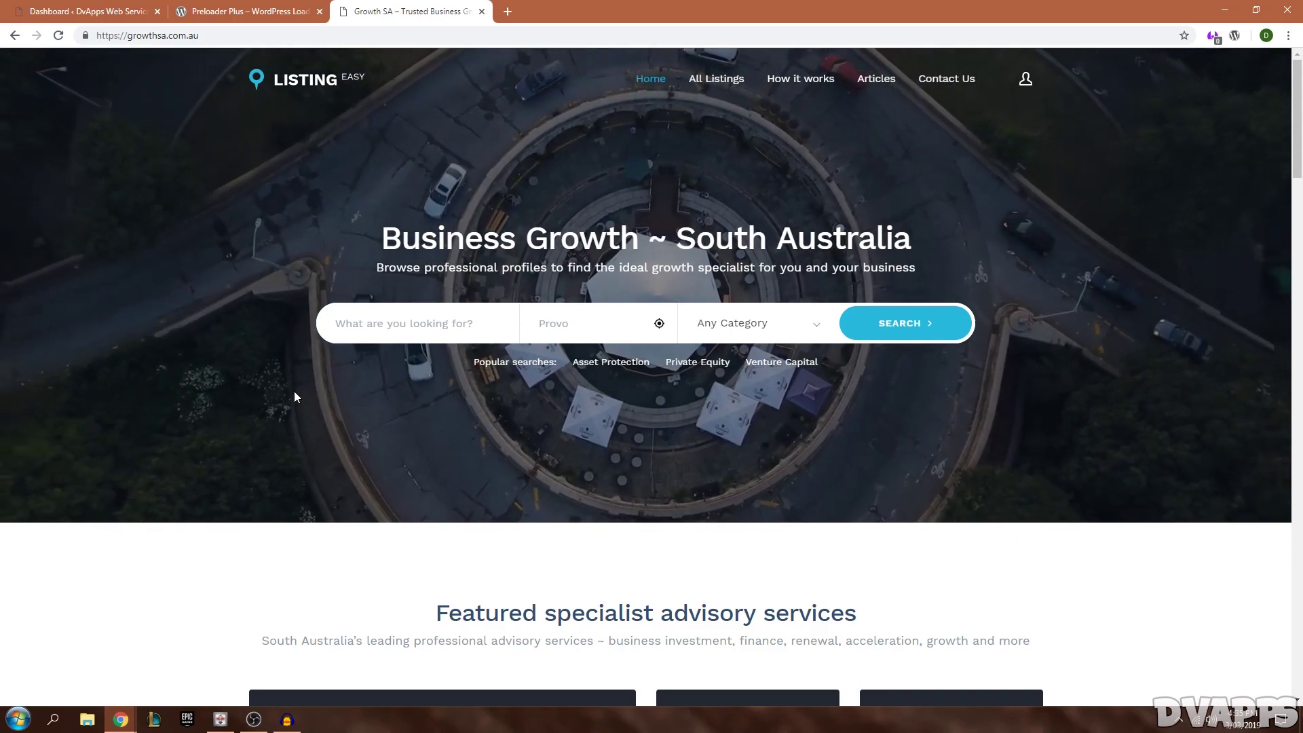
Step: Reload the Growth SA site, then switch to the Preloader Plus page on WordPress.org
key(F5)
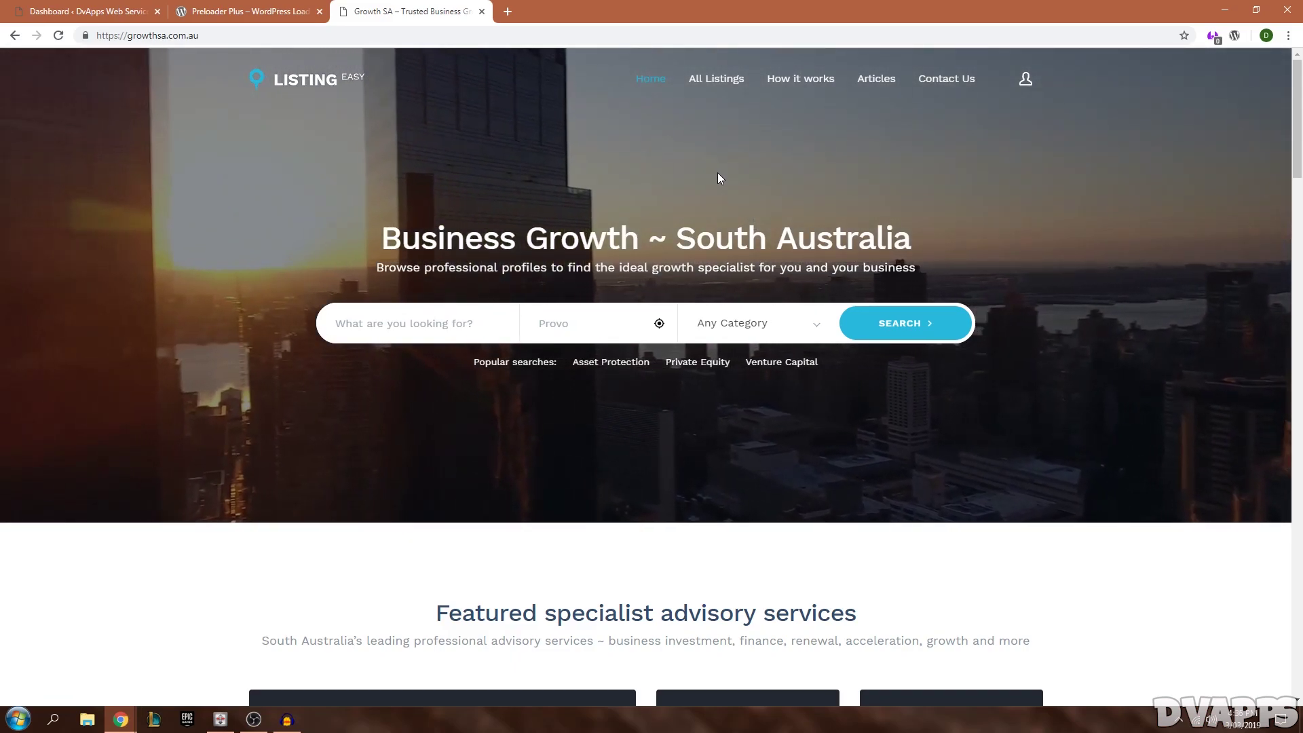
key(ctrl+shift+Tab)
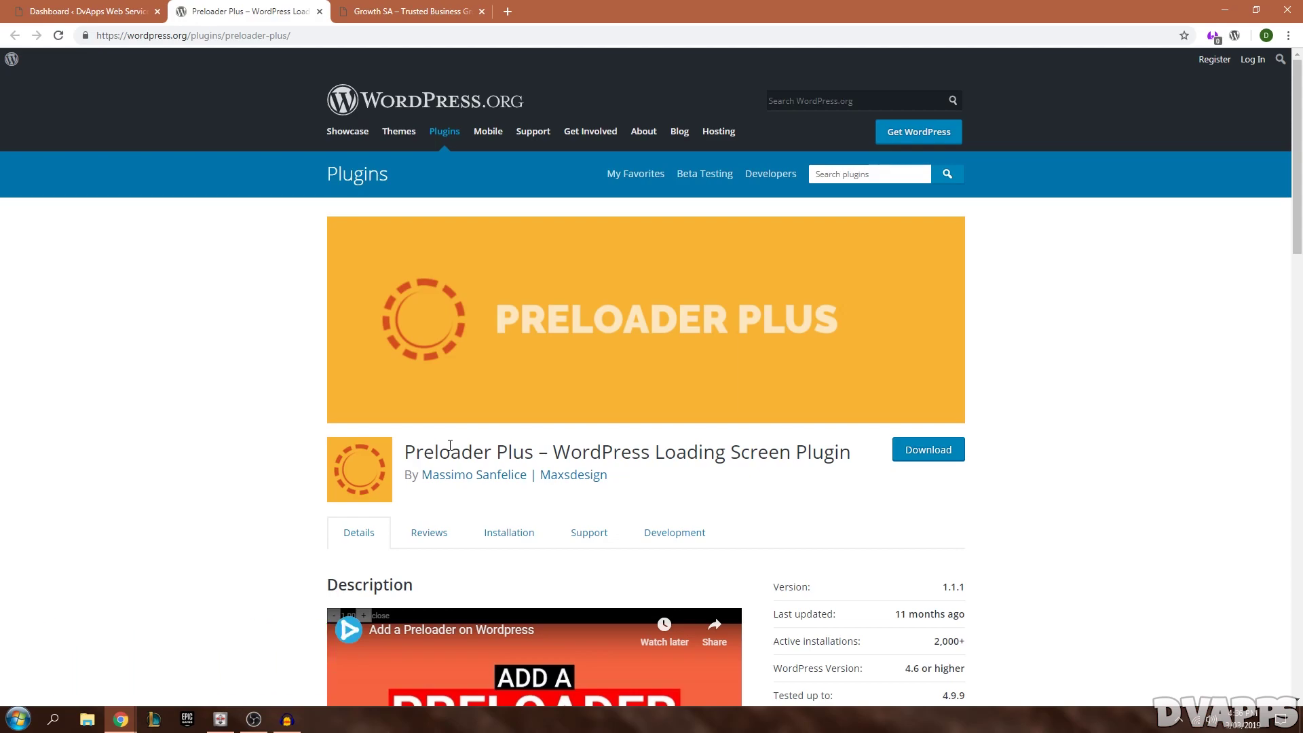
Step: Download preloader-plus.1.1.1.zip from WordPress.org and return to the WordPress dashboard
click(942, 453)
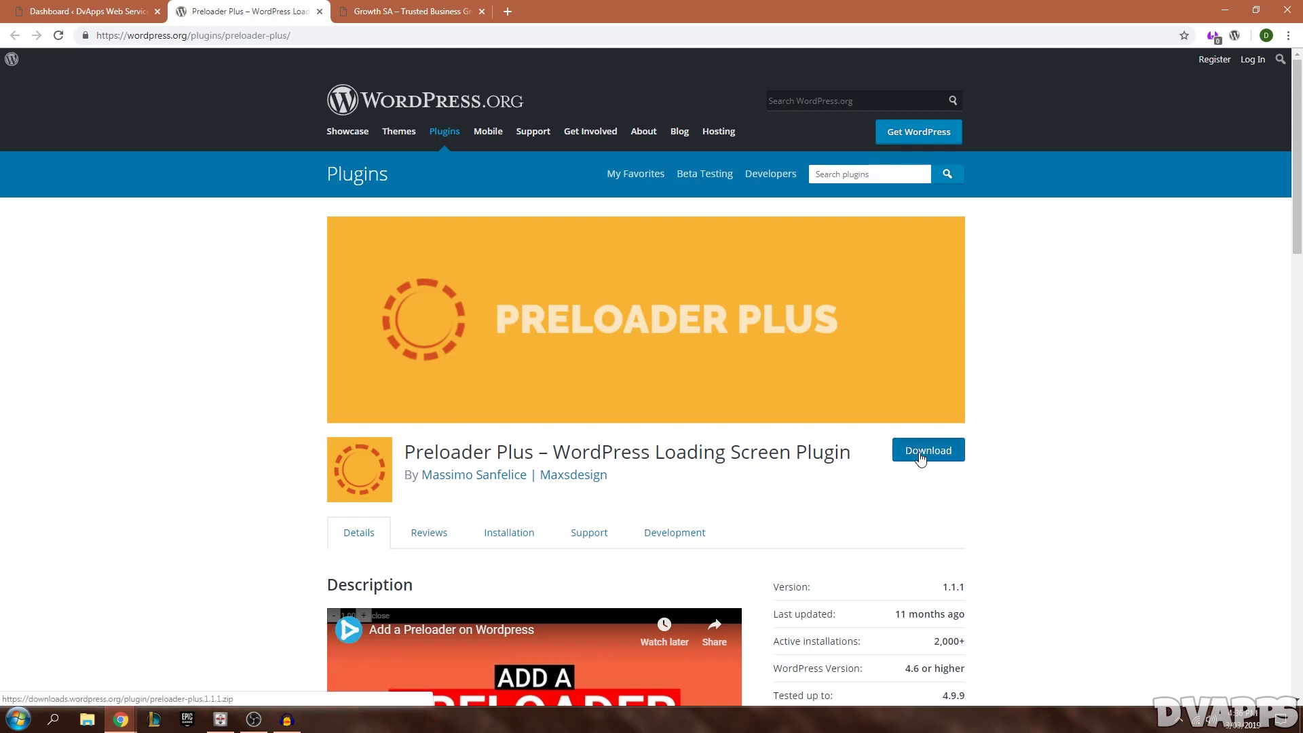
key(ctrl+shift+Tab)
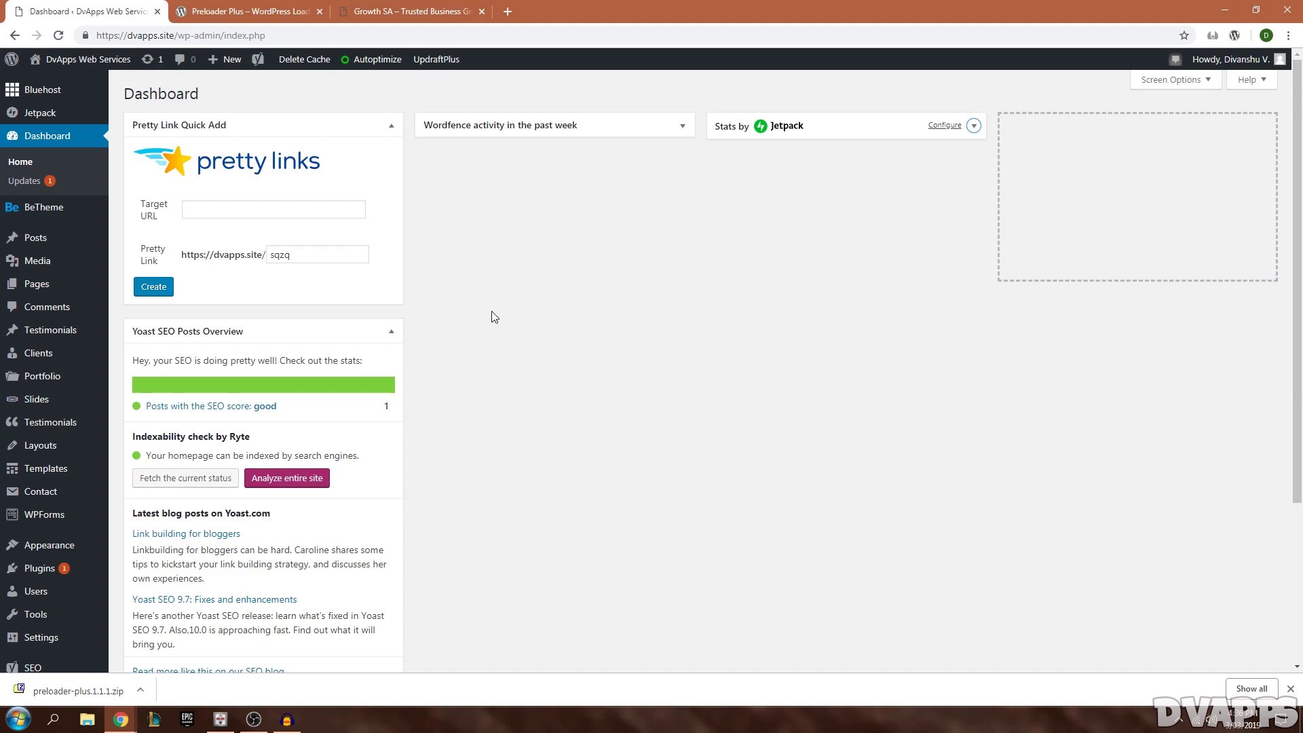
Step: Upload preloader-plus.1.1.1.zip through the Plugins Add New upload form
drag(96, 35, 226, 35)
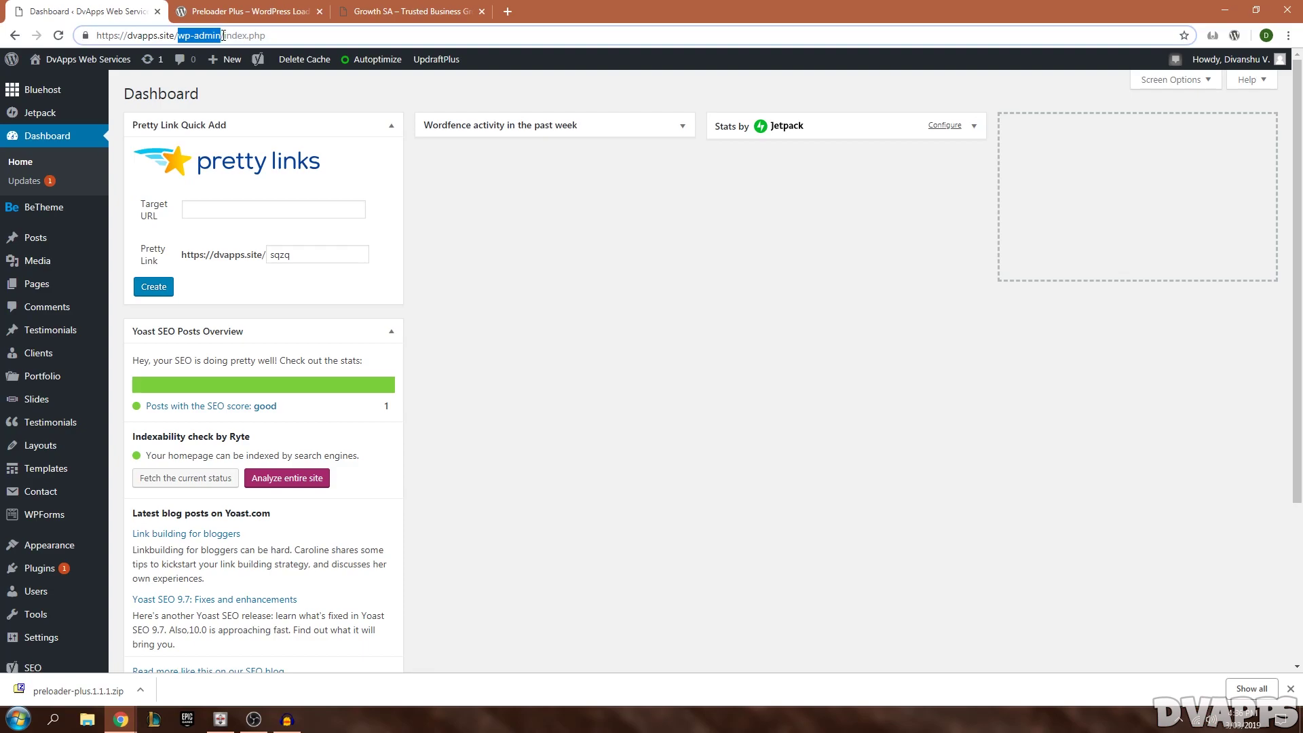
click(223, 35)
mouse_move(65, 570)
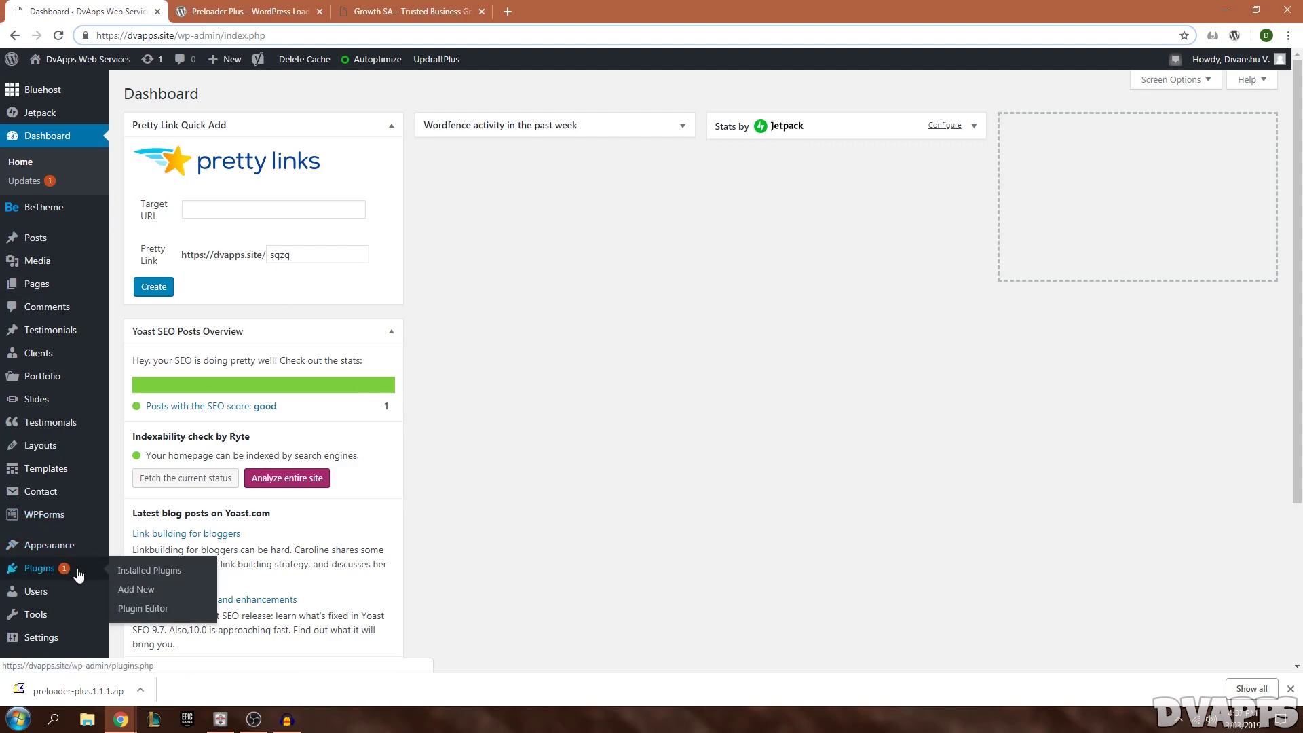
click(132, 591)
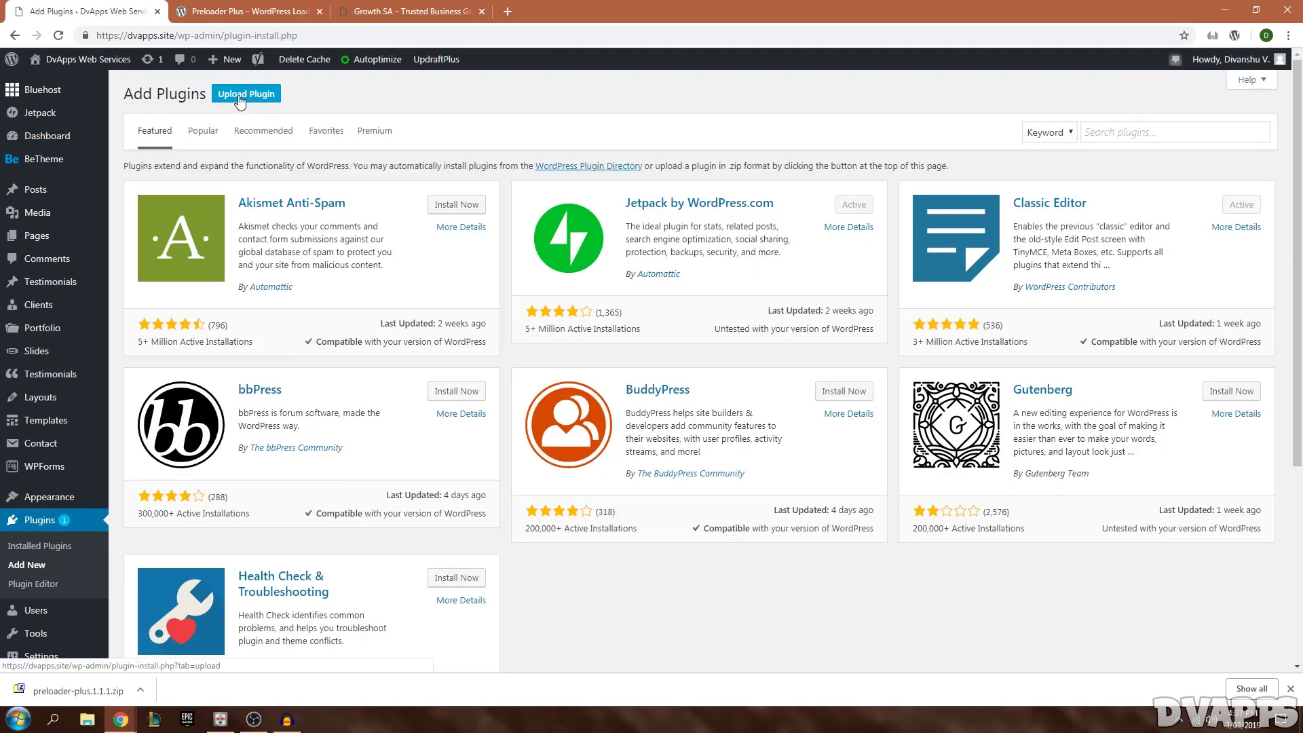
click(240, 99)
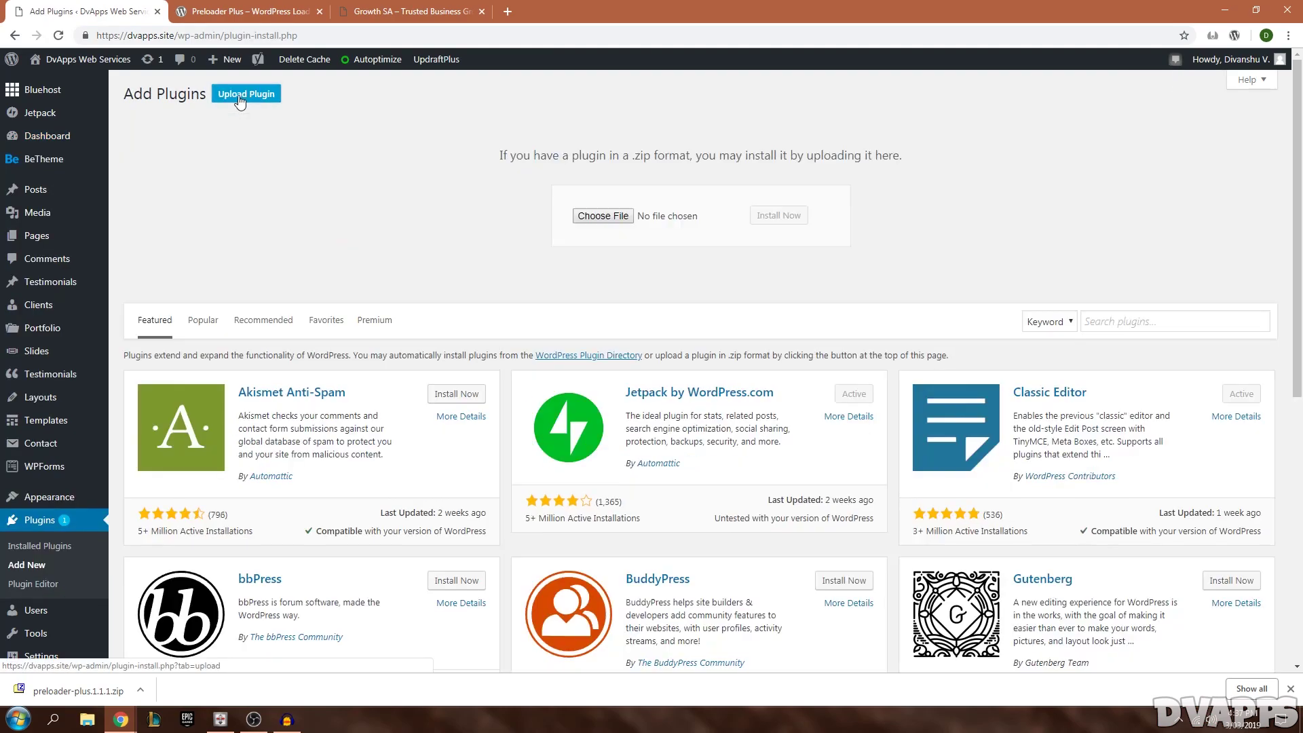
drag(78, 691, 657, 234)
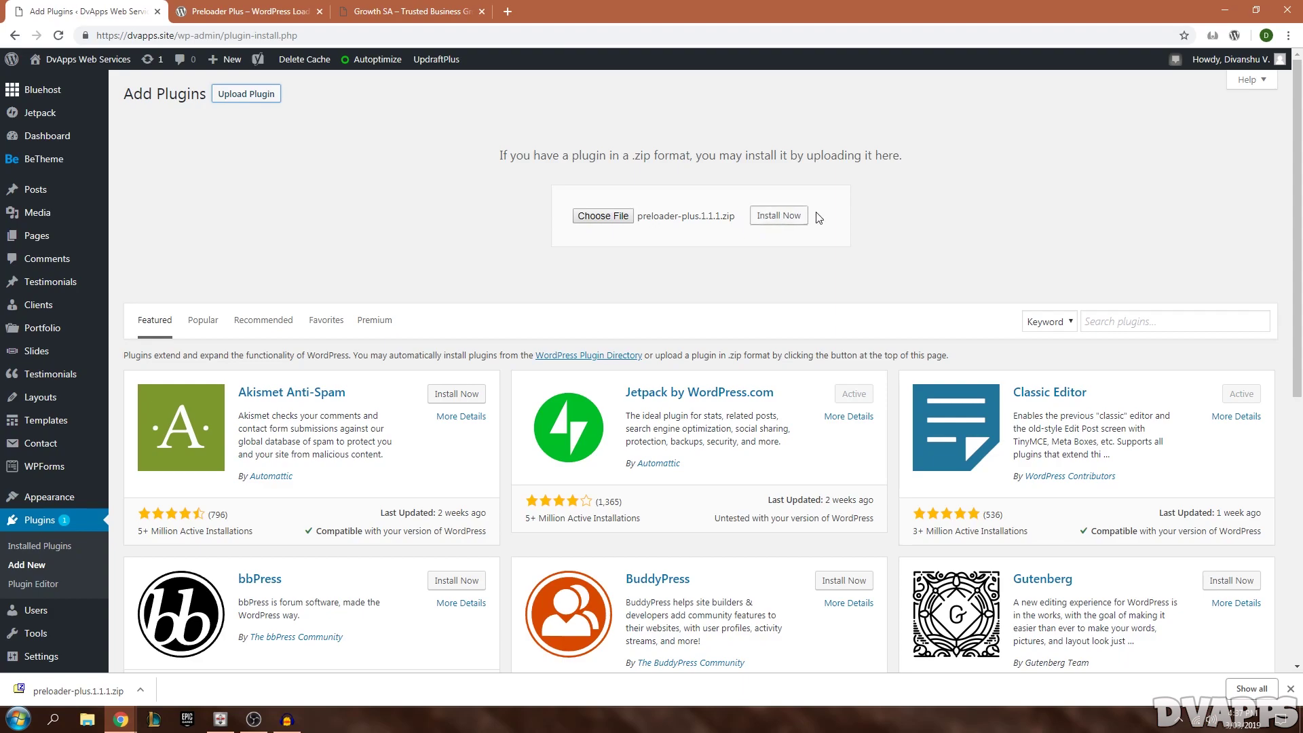
Step: Install and activate Preloader Plus, skipping its usage-tracking opt-in
click(780, 216)
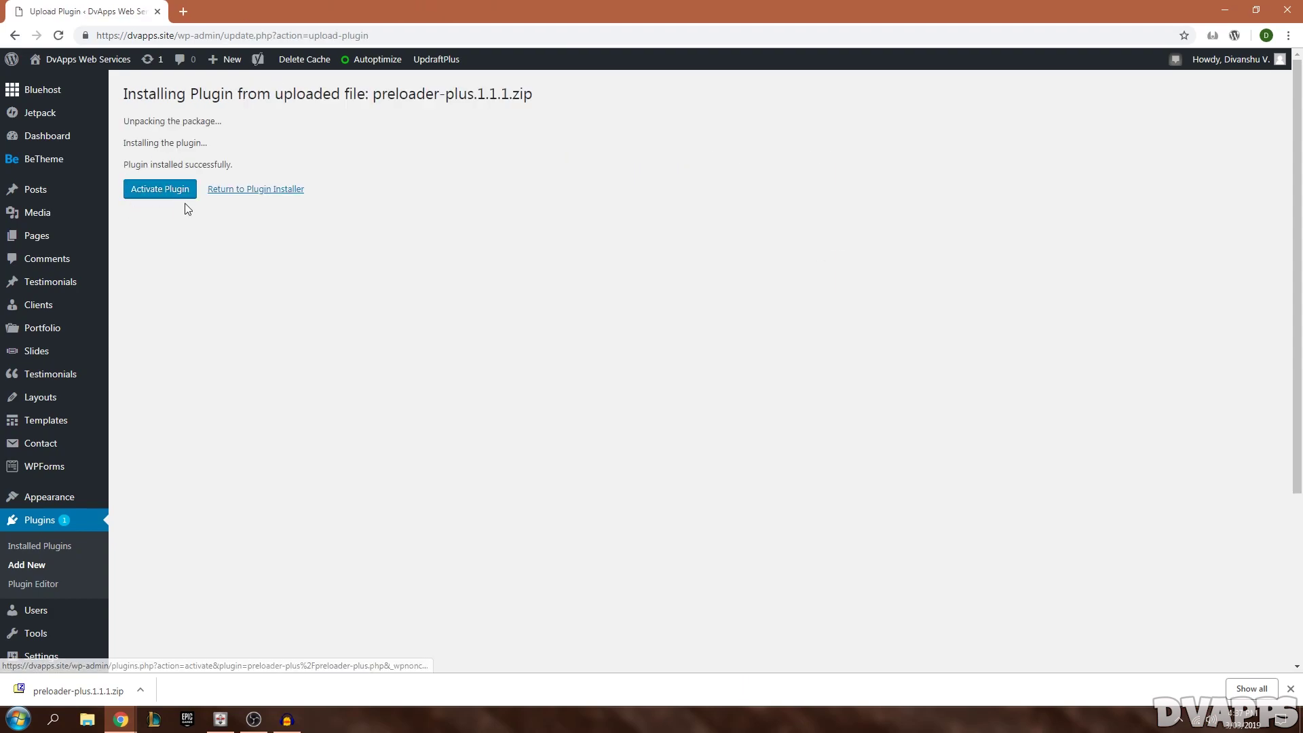
click(164, 196)
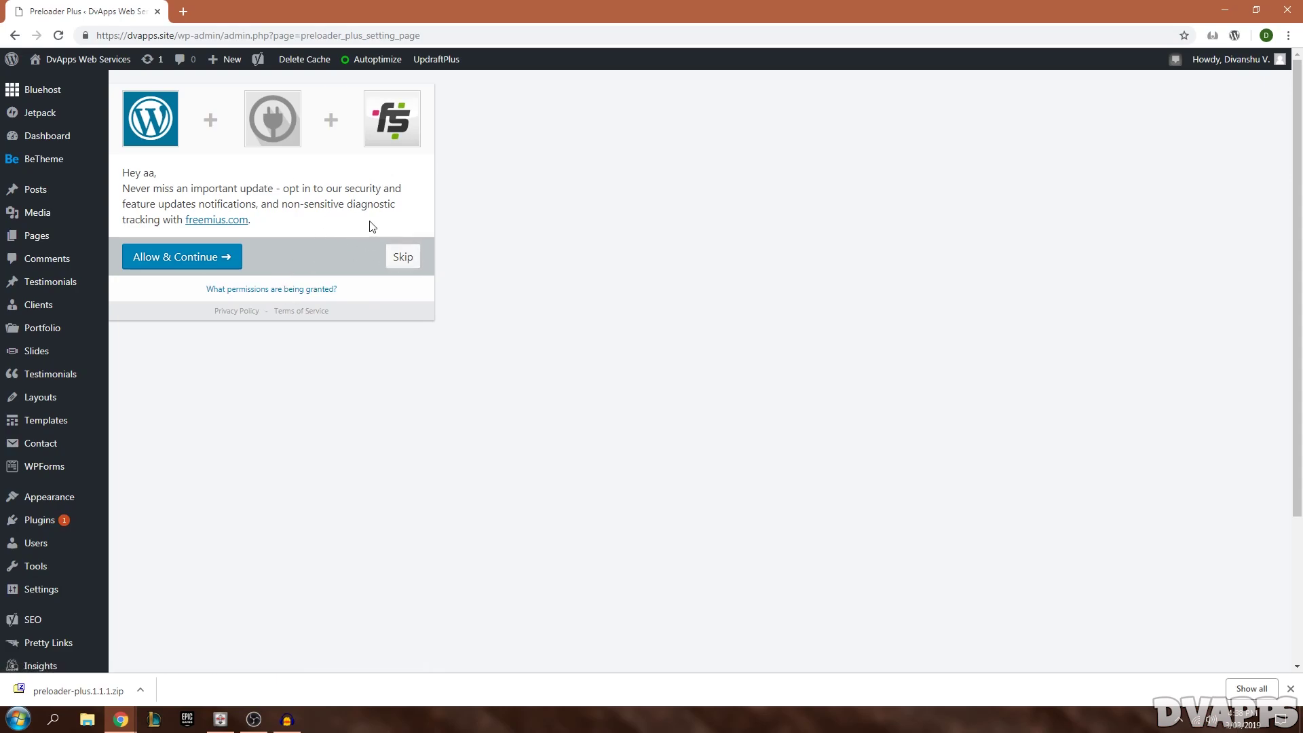
click(402, 257)
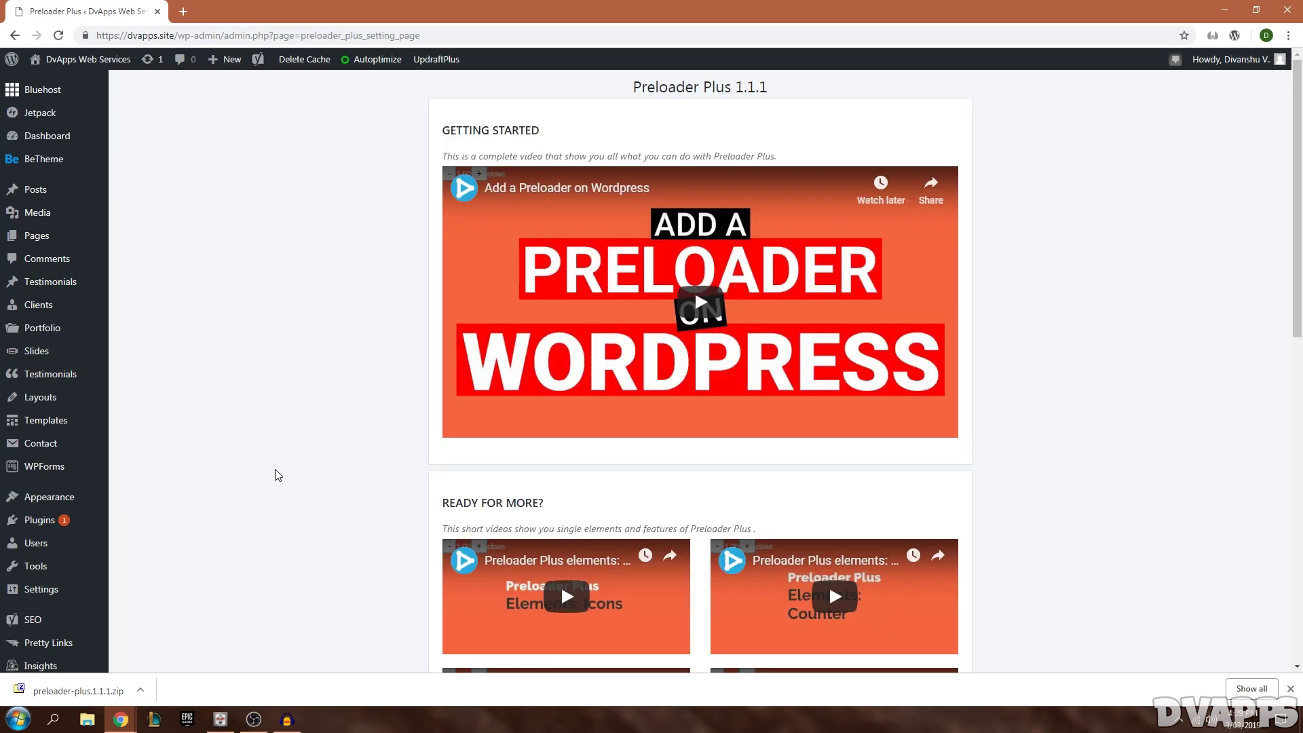
Step: Open the WordPress Customizer from the Appearance menu in the admin sidebar
mouse_move(35, 500)
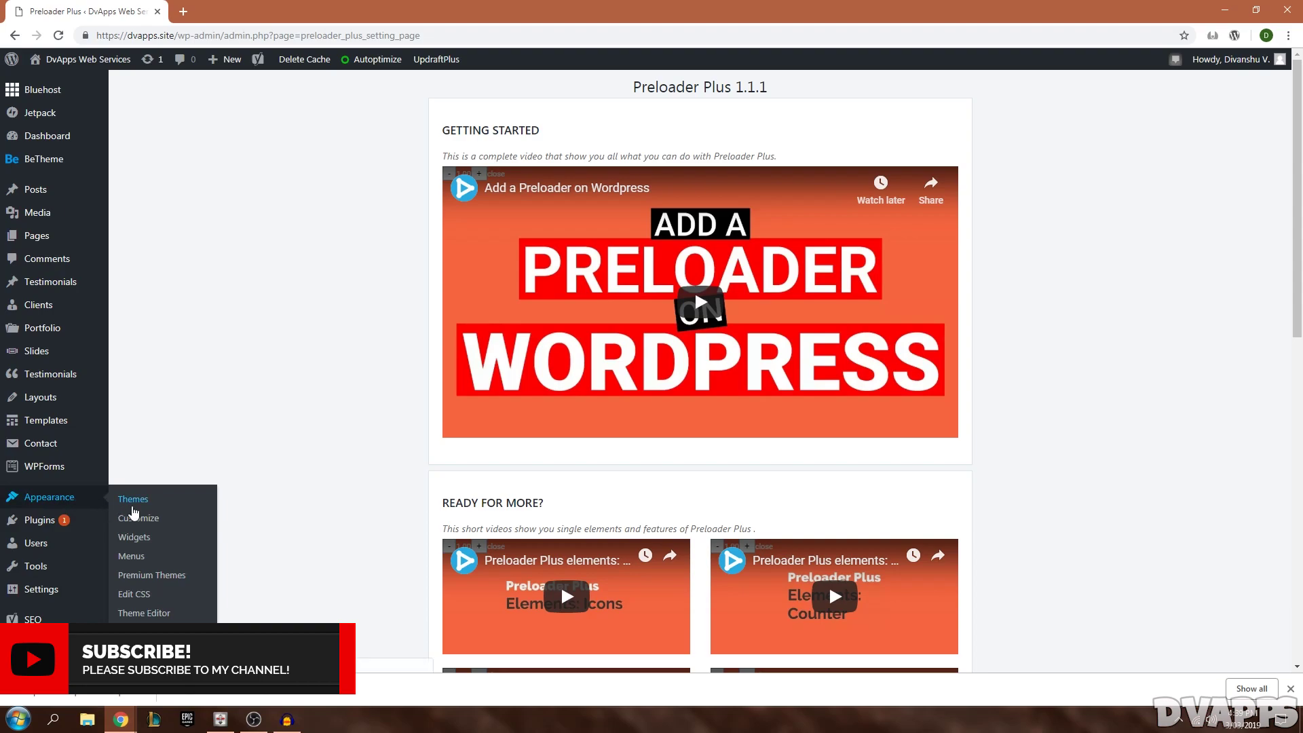
click(135, 519)
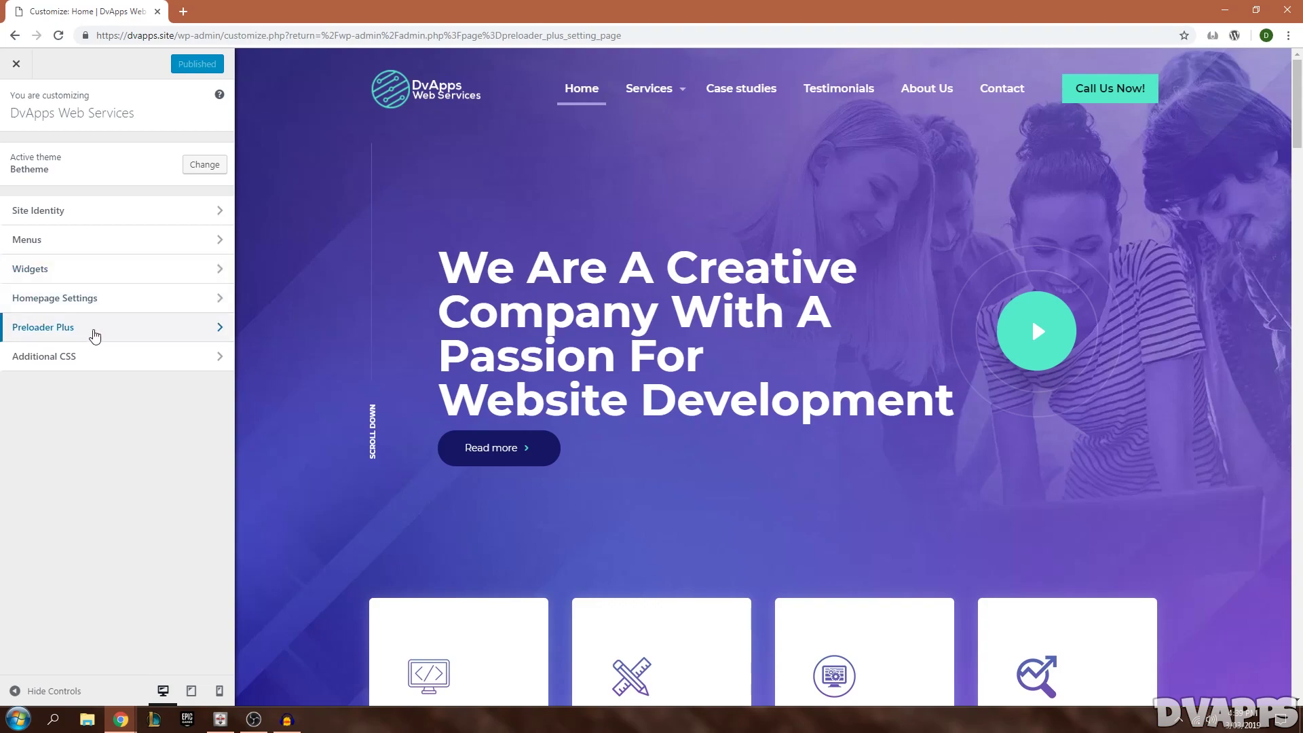
Step: In Preloader Plus Settings, hide the Built-in icon and make the Custom image visible
click(53, 333)
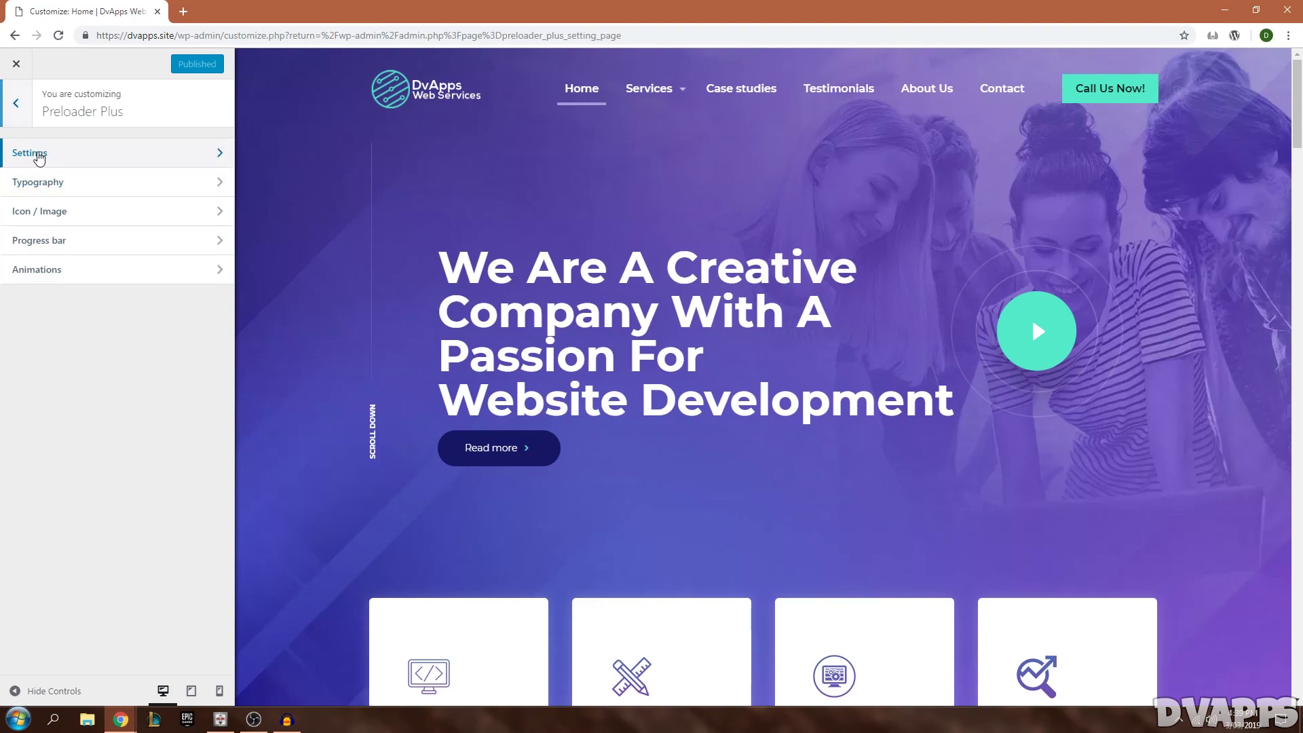
click(38, 156)
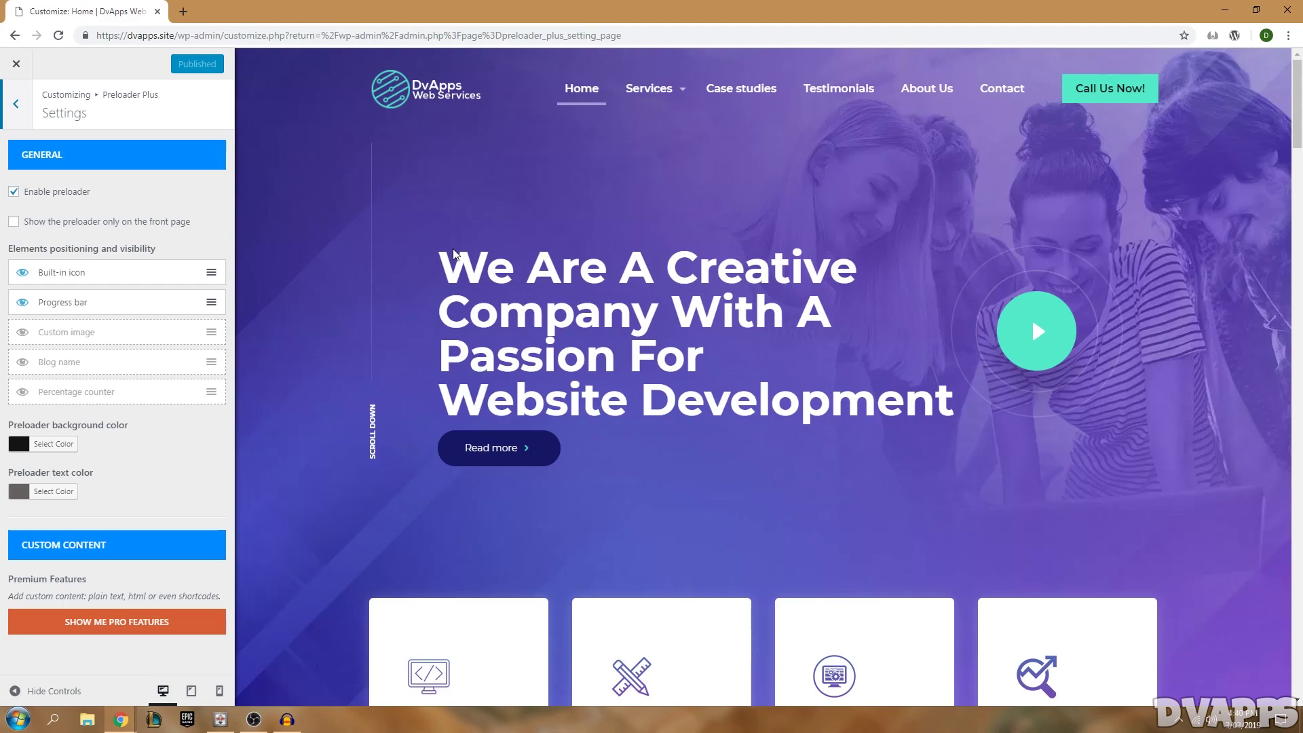
drag(95, 284, 62, 293)
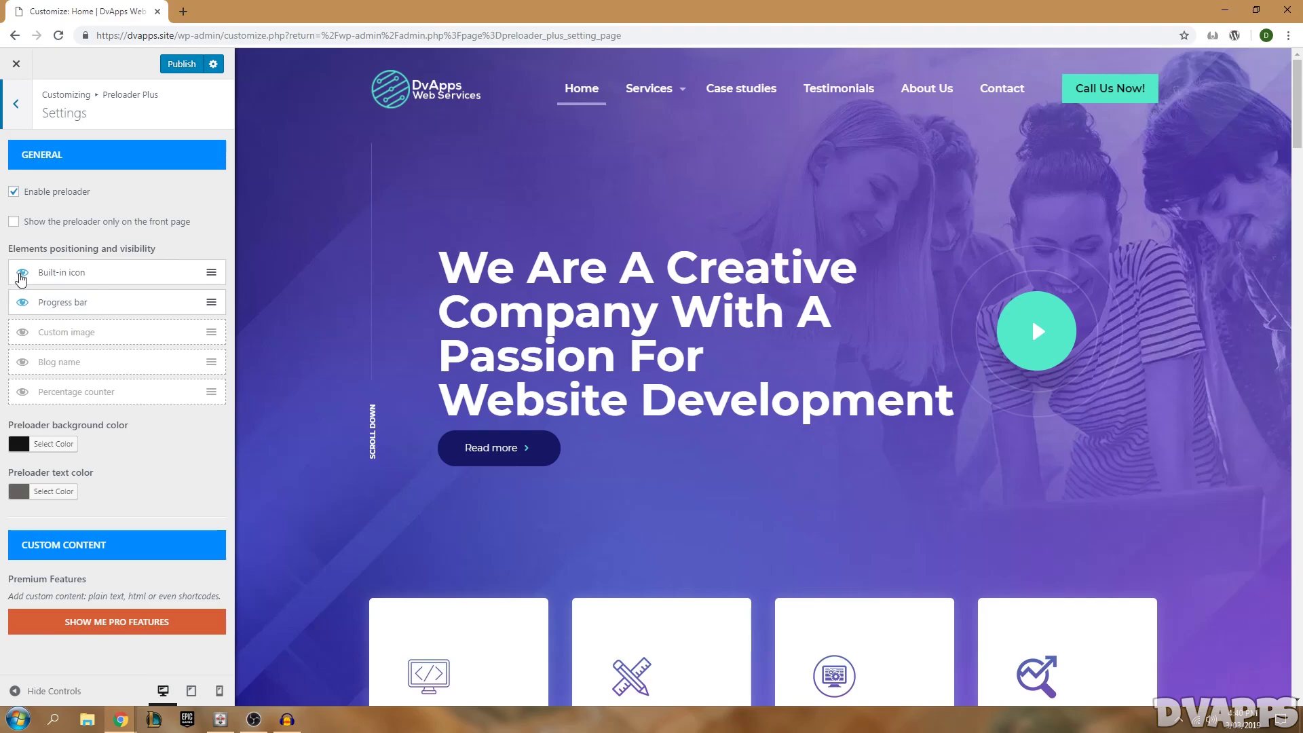
click(21, 273)
click(23, 272)
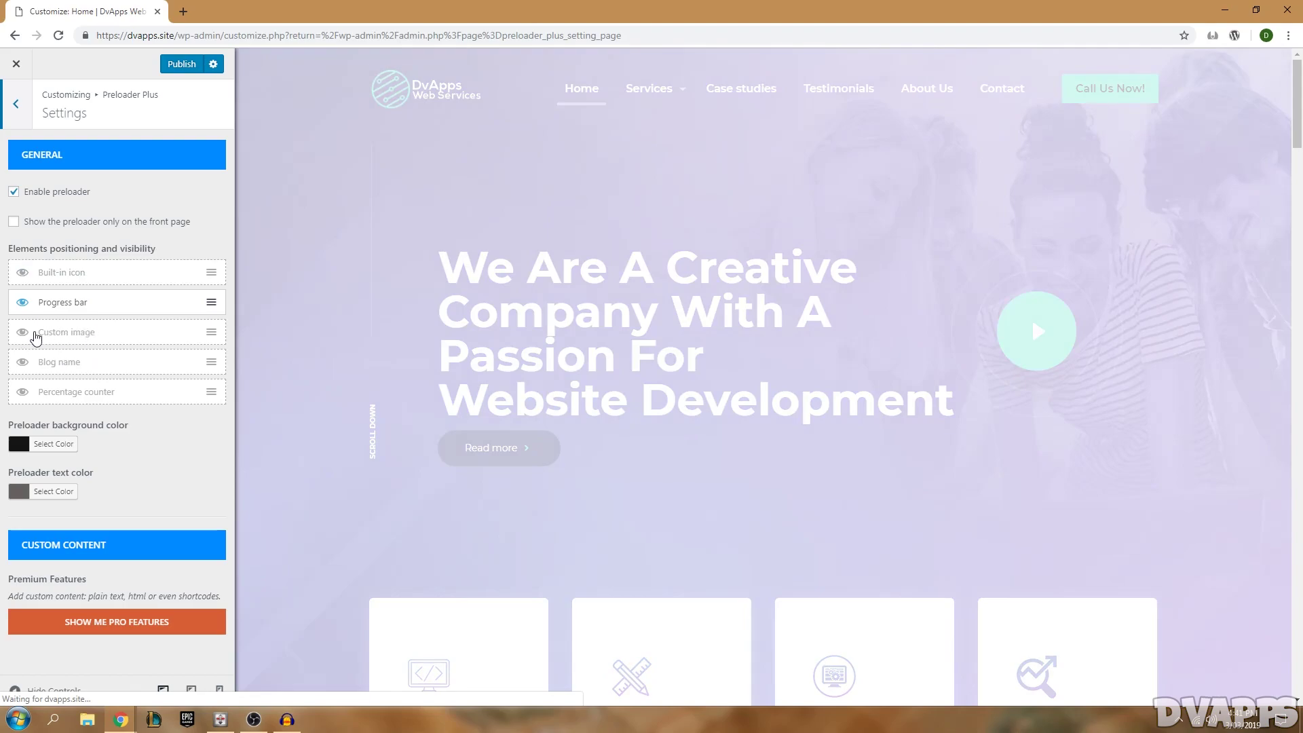
click(21, 331)
Step: Set the preloader's custom image to the DvApps Logo image rather than Logo_Retina
click(16, 106)
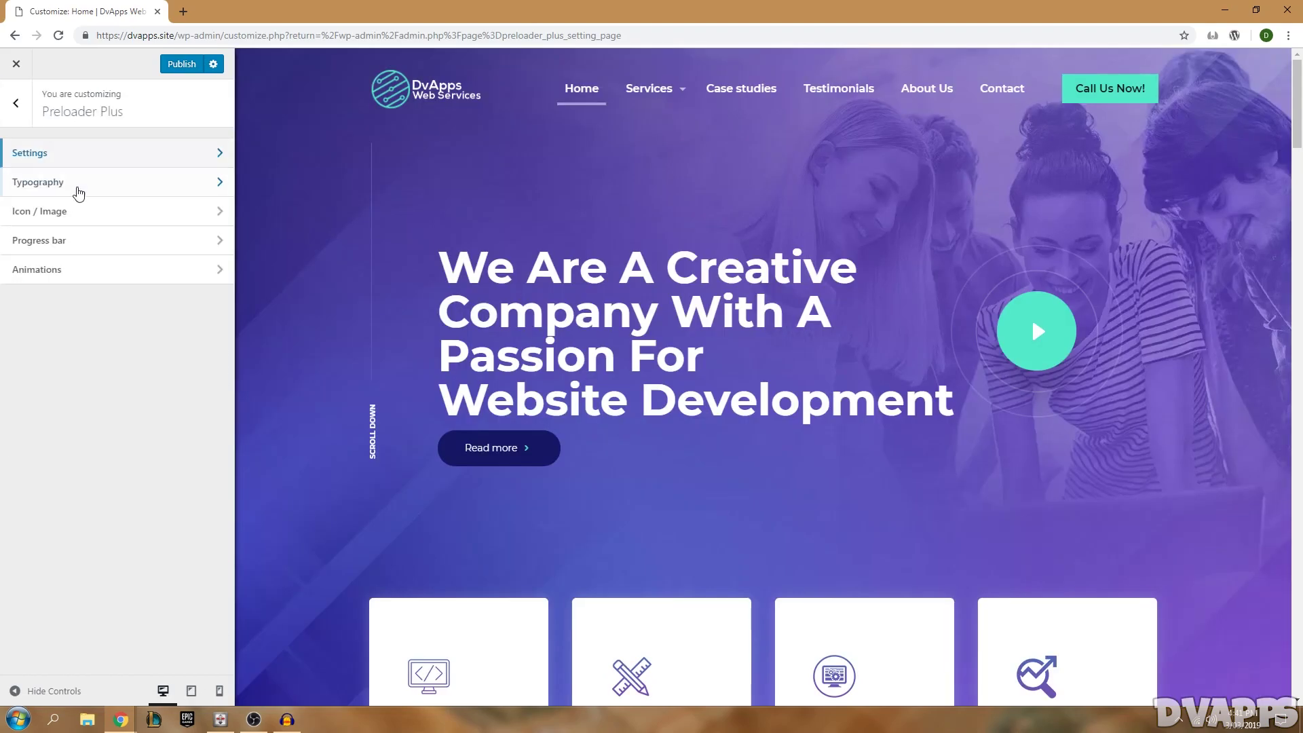
click(38, 214)
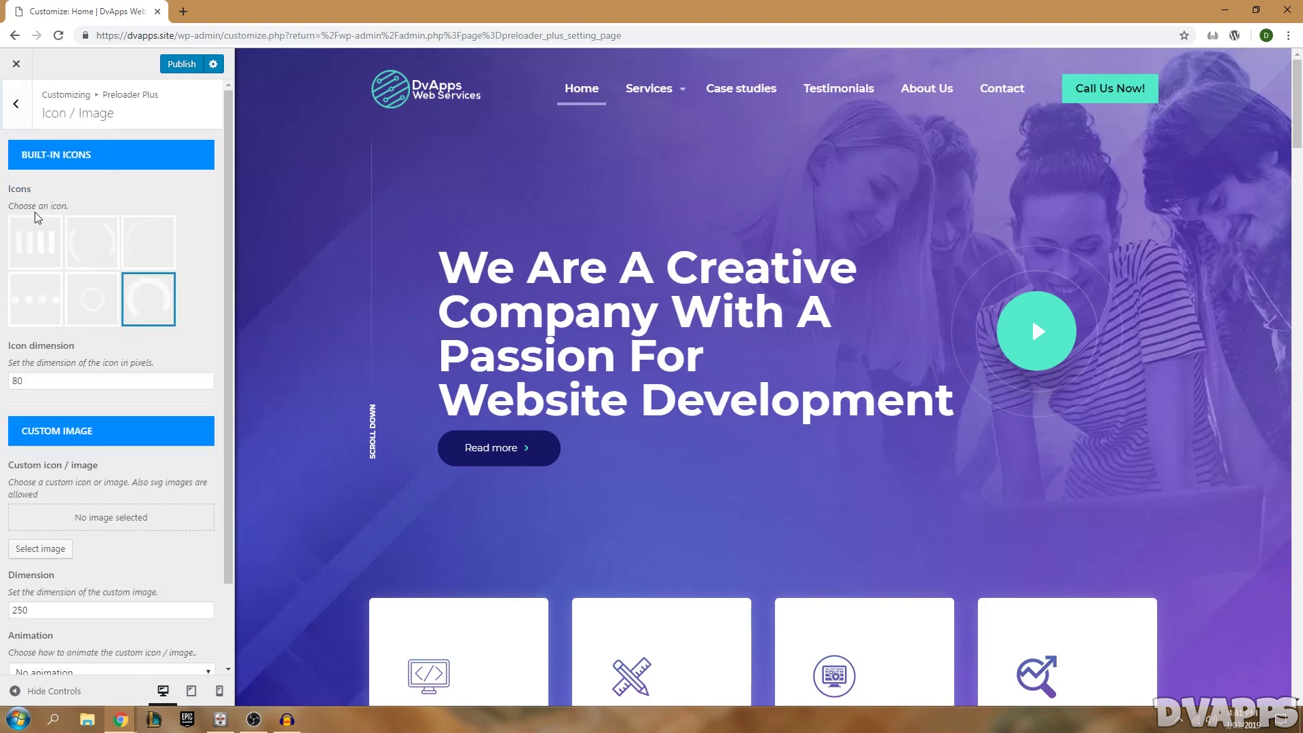
scroll(31, 347, down, 2)
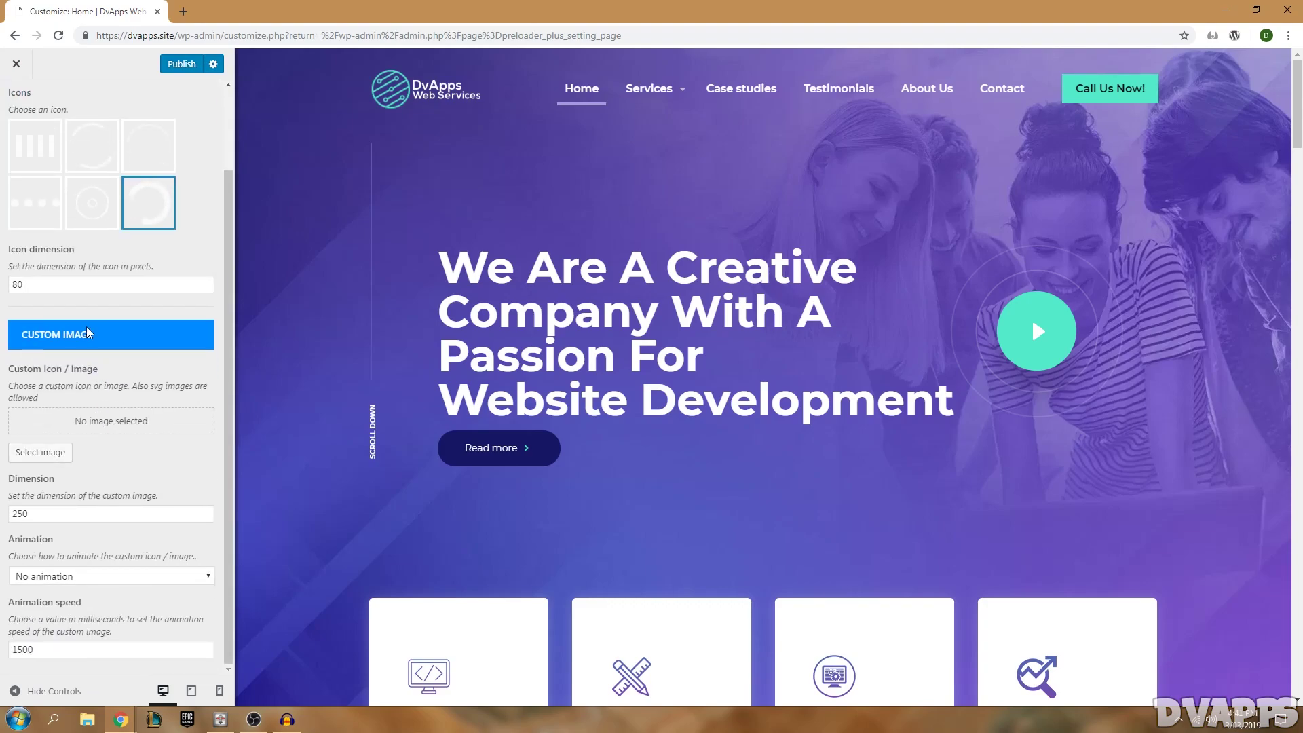
click(32, 452)
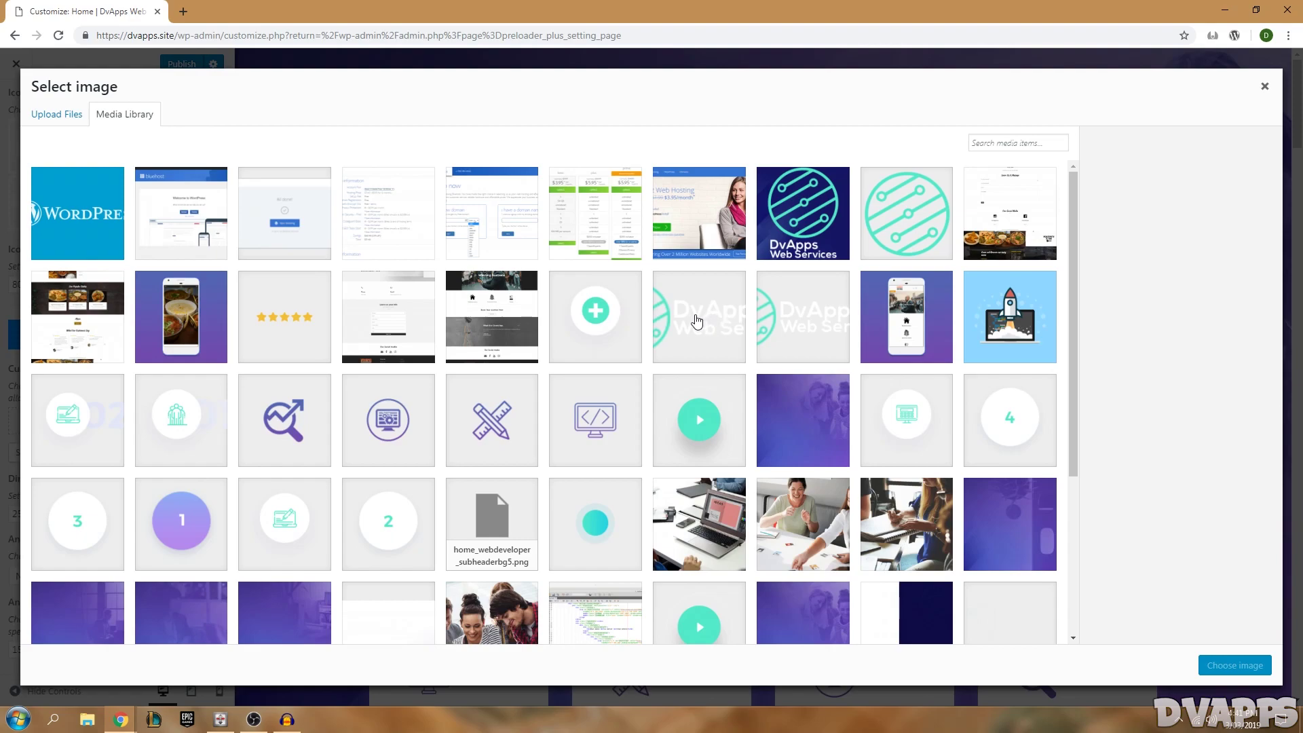
click(709, 319)
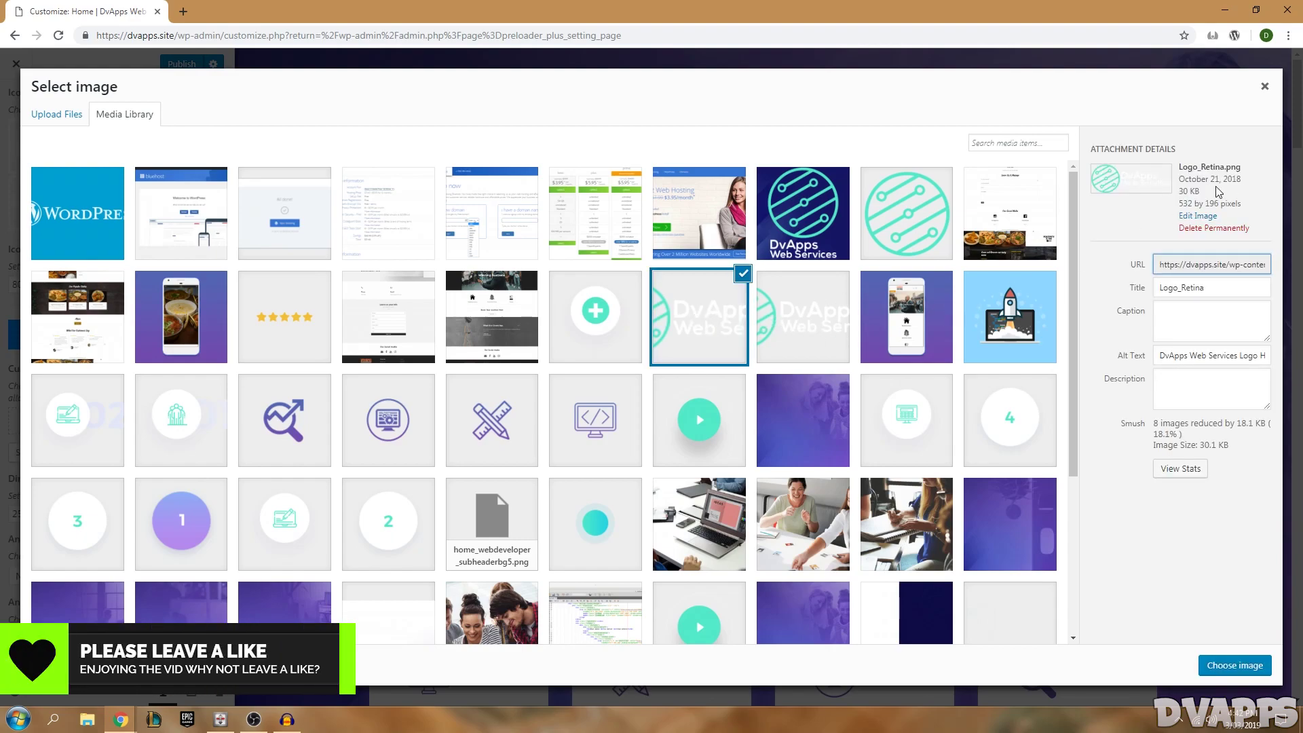
click(815, 332)
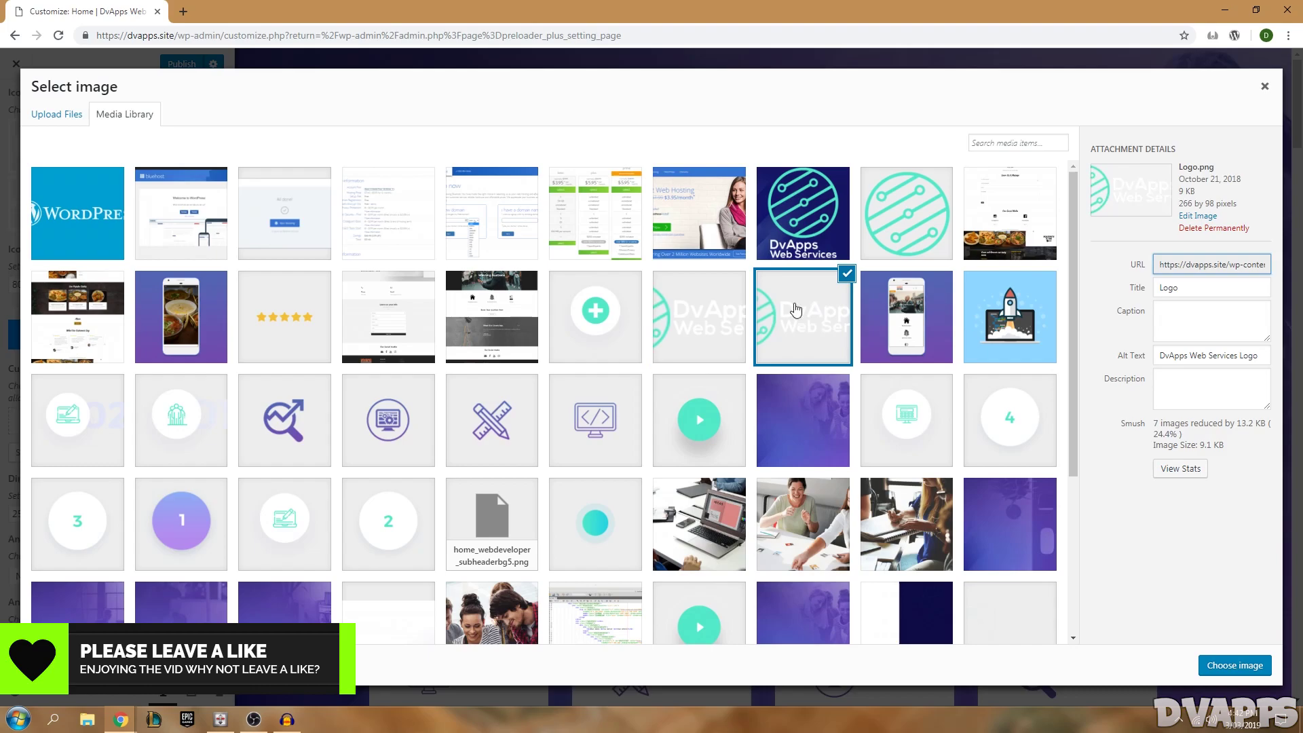
click(724, 317)
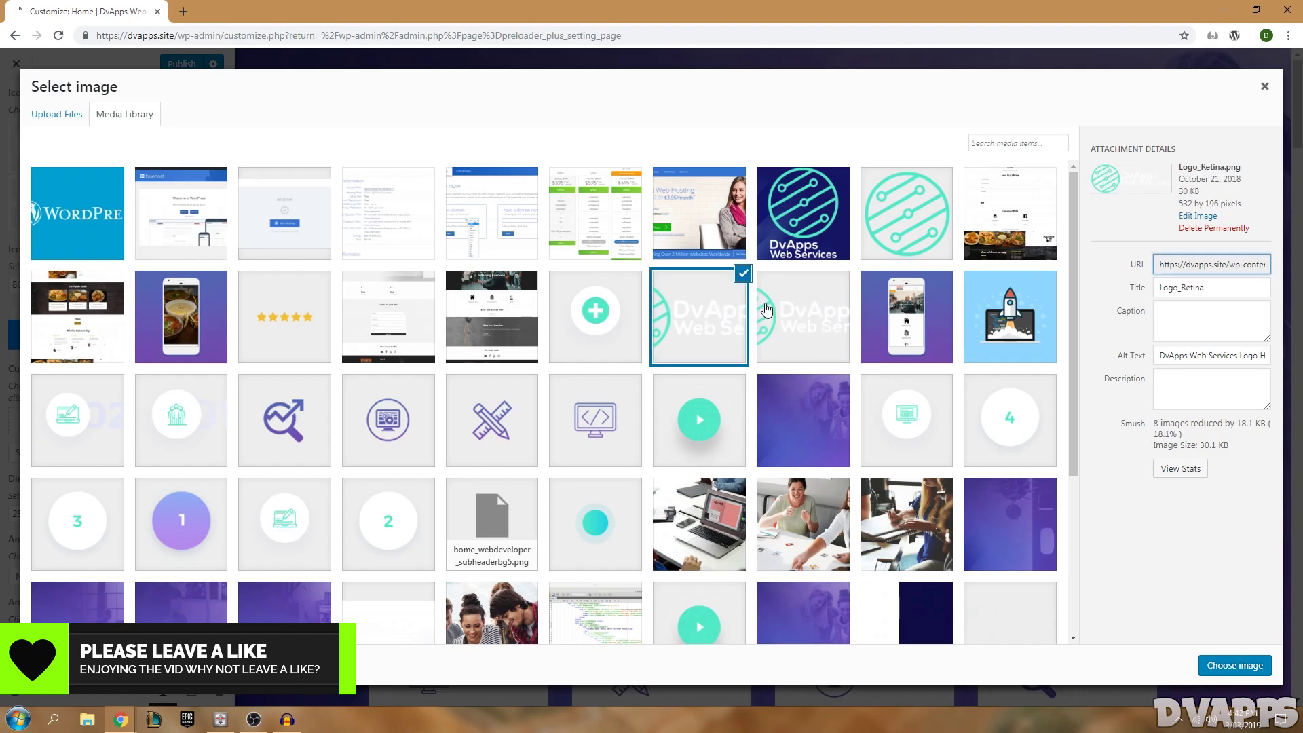
click(815, 332)
key(Return)
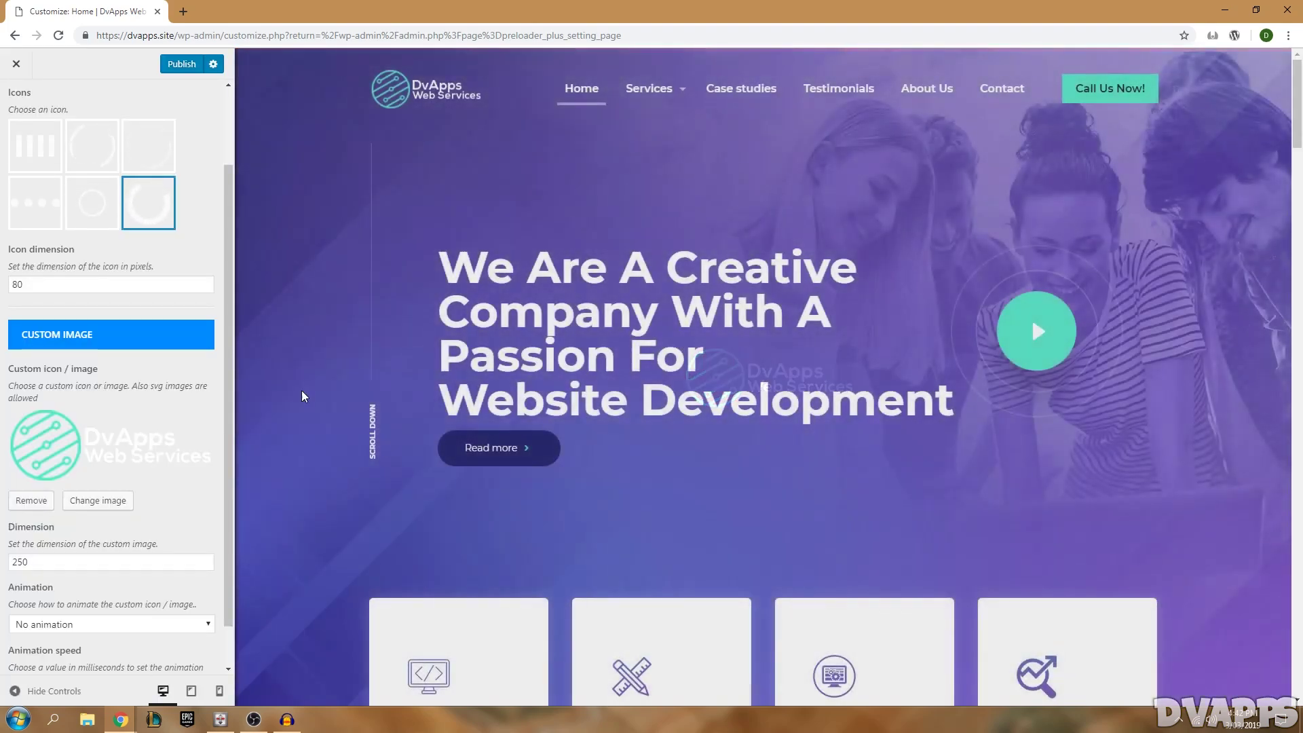
Step: Give the logo image a Fade animation and return to the Preloader Plus sections
scroll(108, 475, down, 1)
click(75, 575)
click(75, 587)
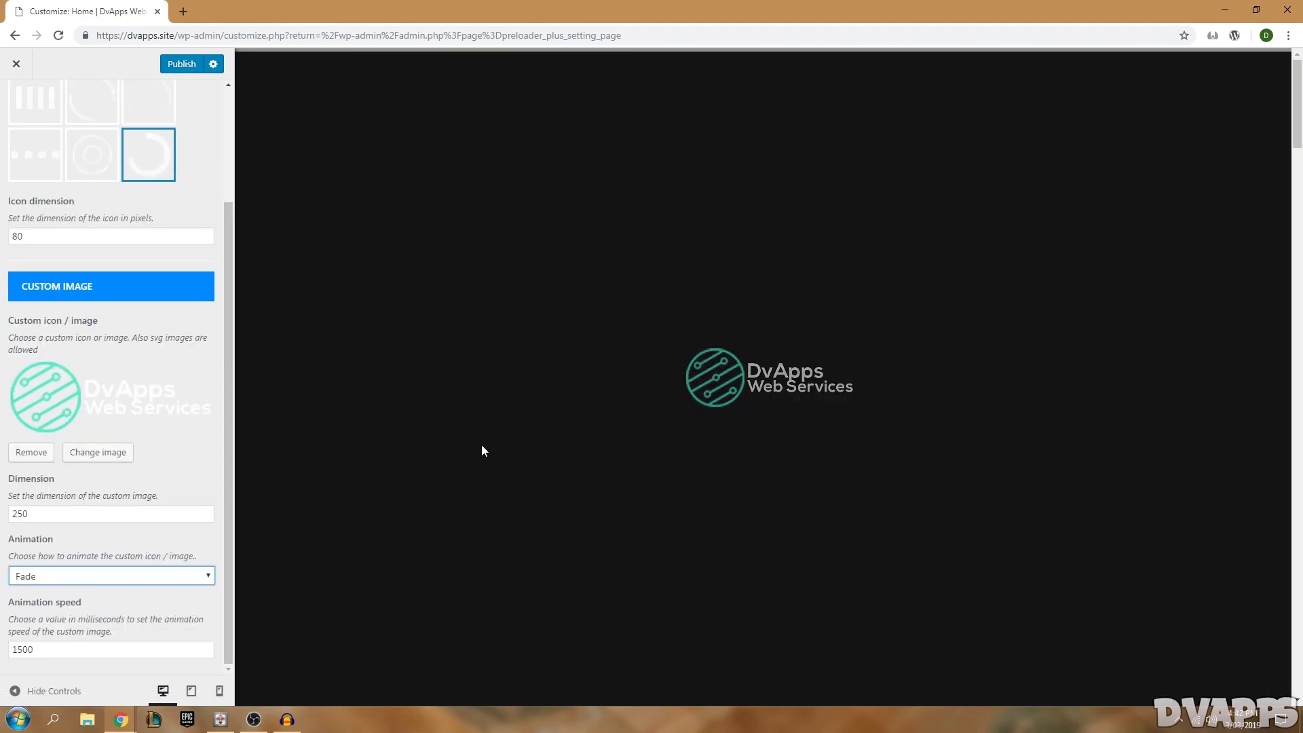
key(Escape)
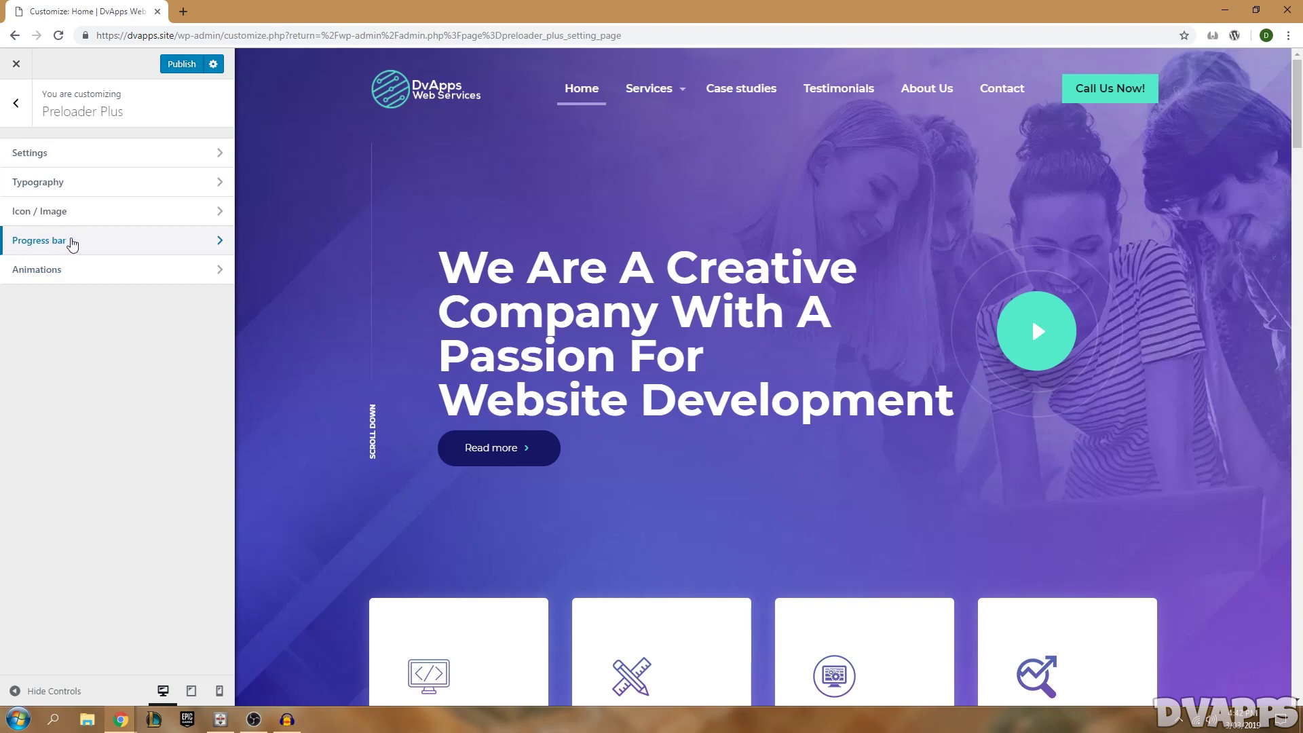
Step: Copy the site's teal accent #52eac8 from the play button's styles for the progress bar colour
click(72, 241)
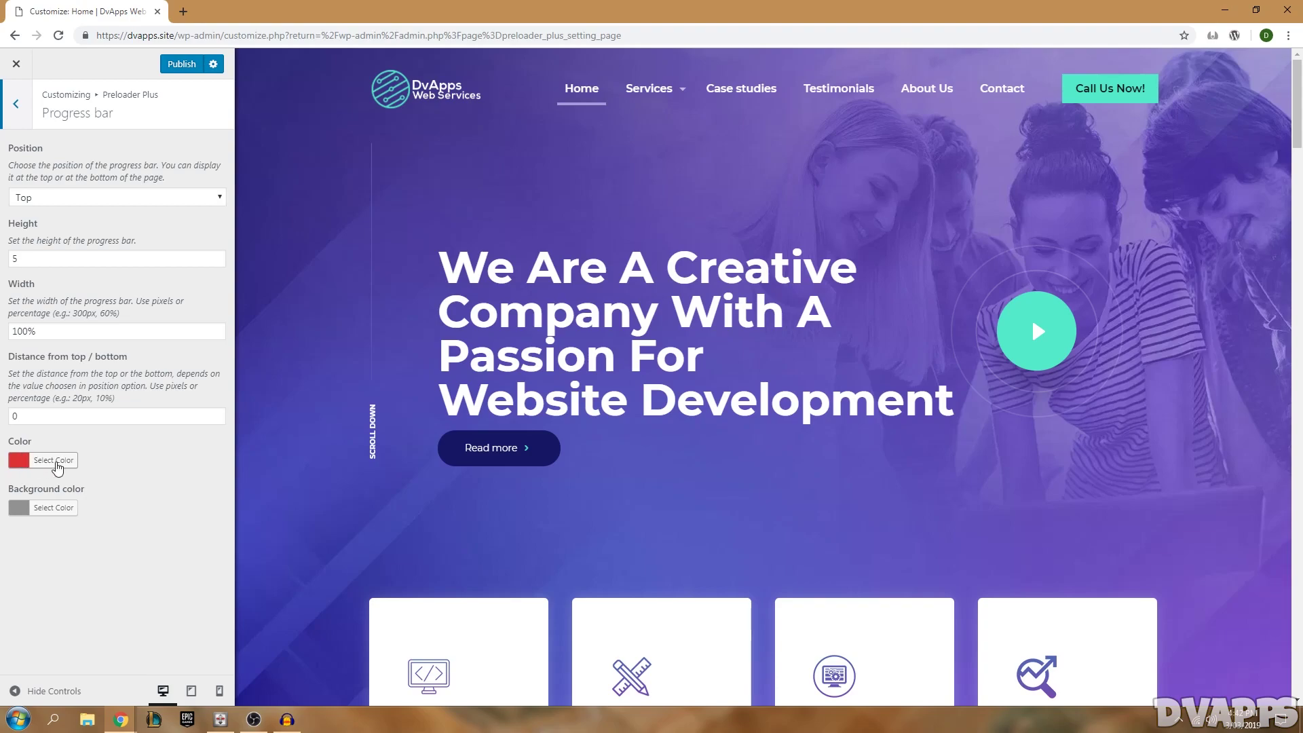
click(55, 461)
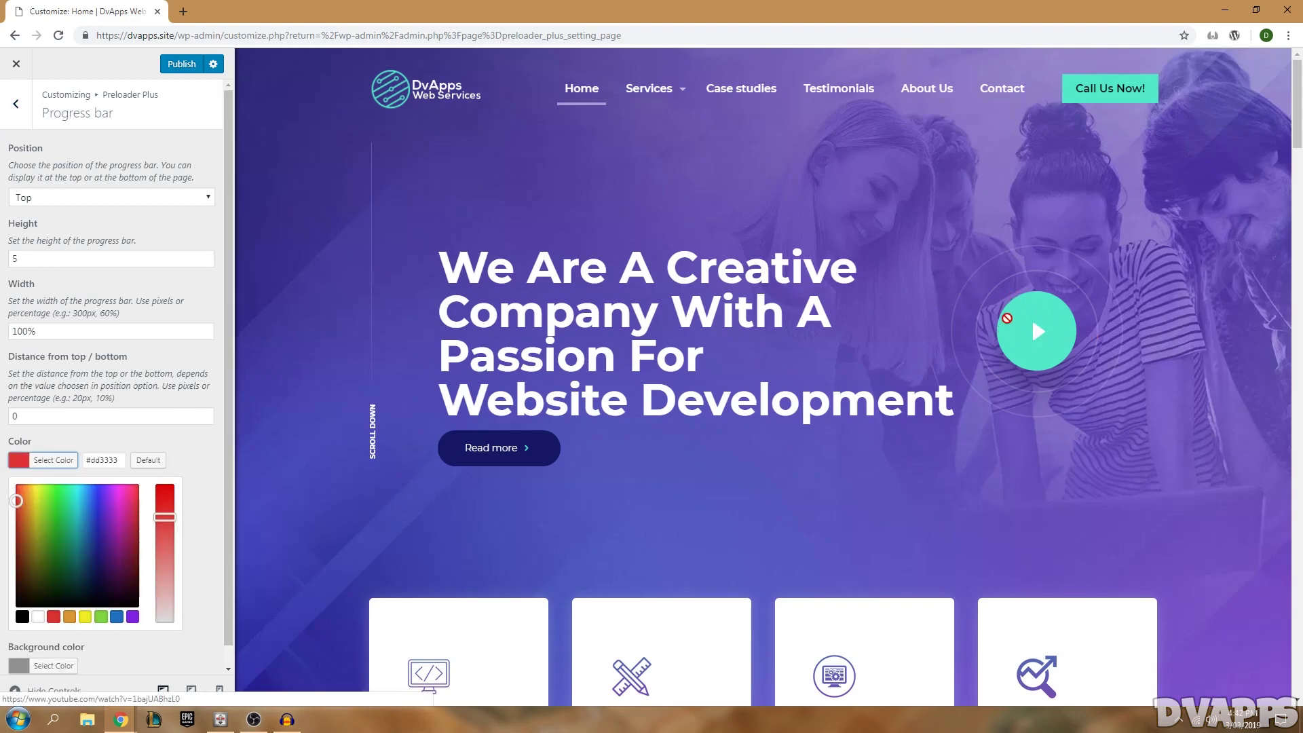
right_click(1007, 317)
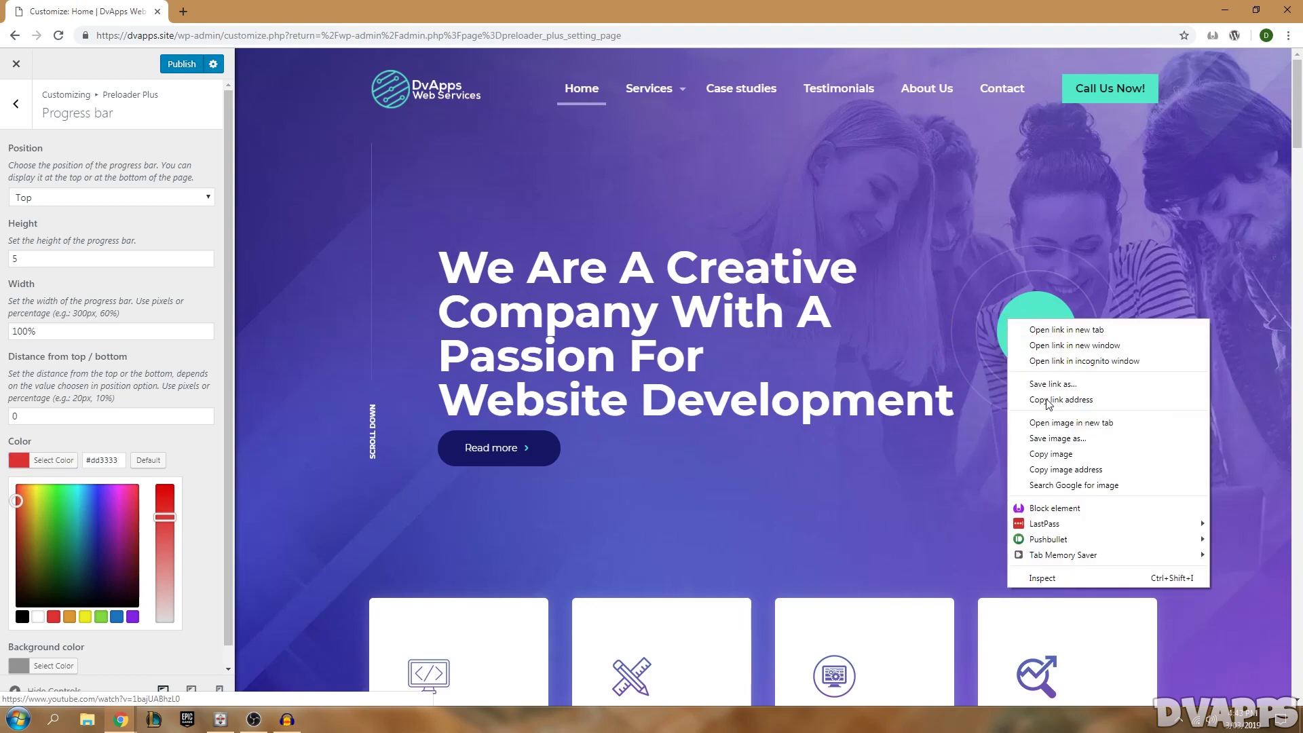
click(1028, 577)
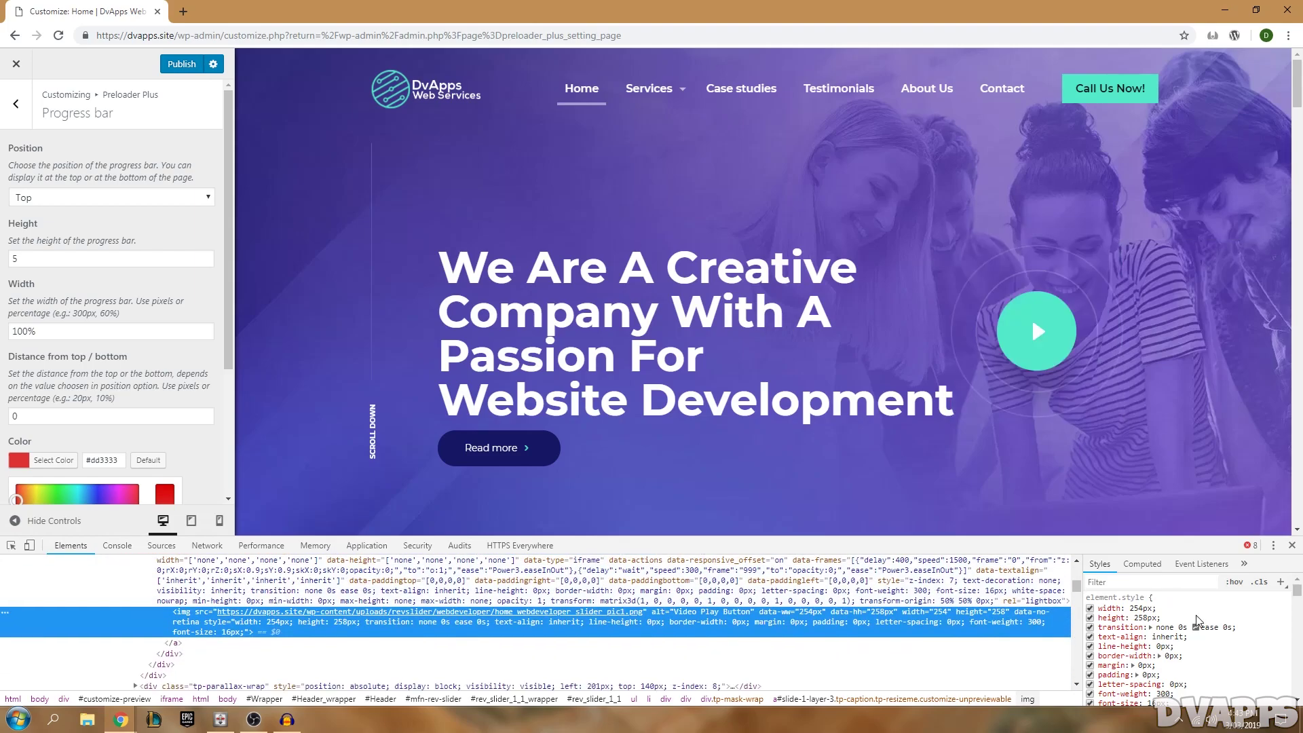
scroll(1198, 618, down, 2)
scroll(1172, 628, down, 10)
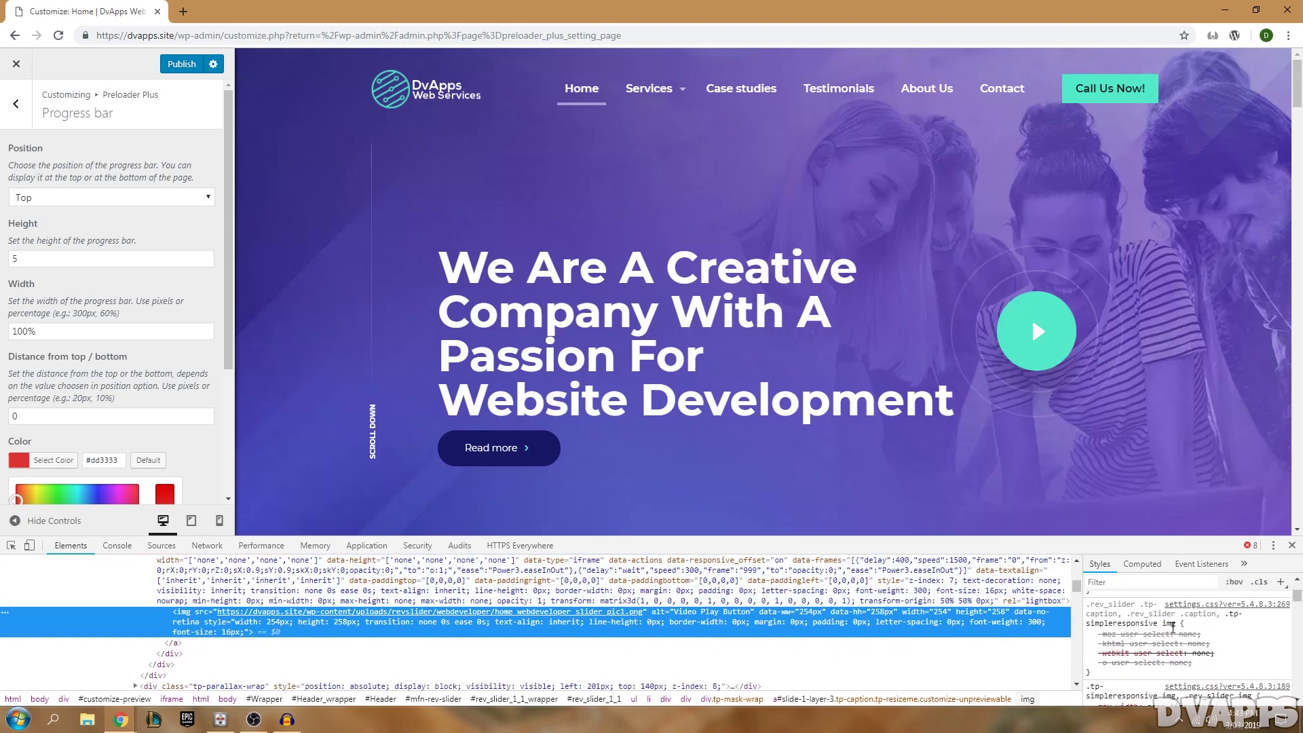
scroll(1170, 627, down, 10)
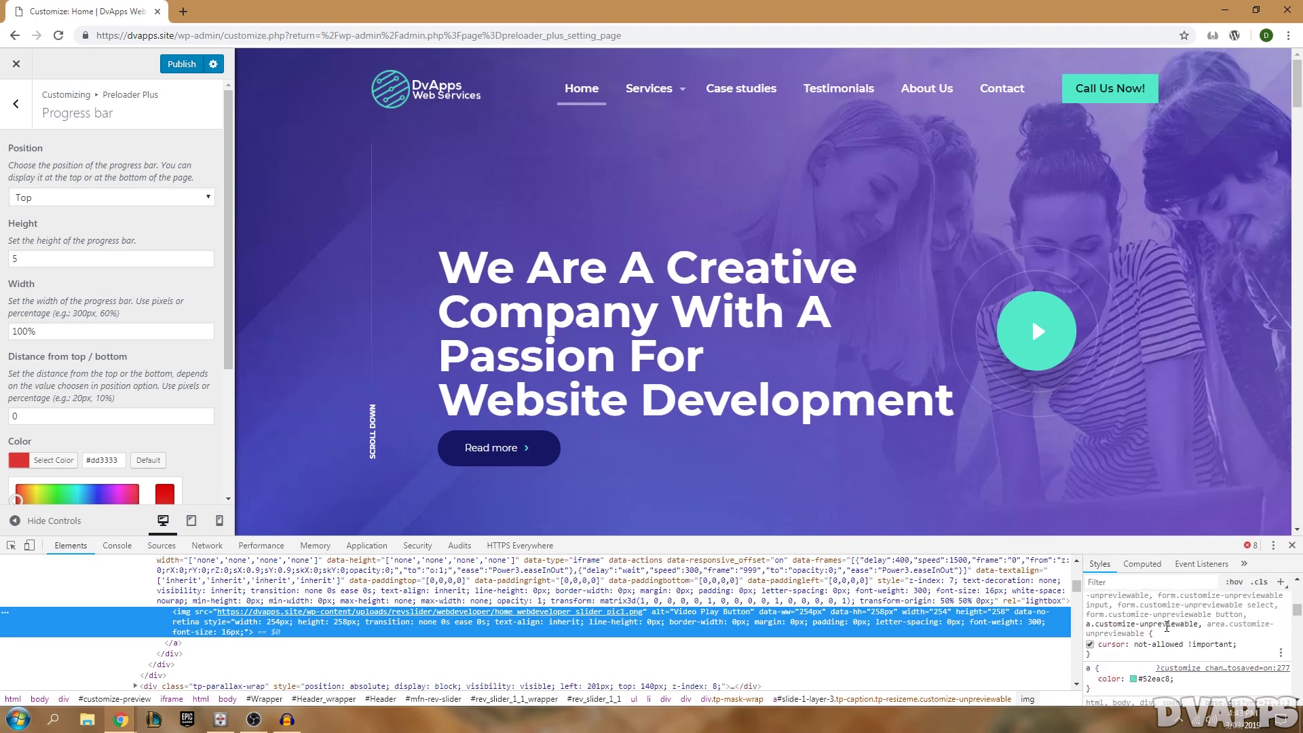
scroll(1167, 626, up, 2)
click(1146, 616)
key(ctrl+c)
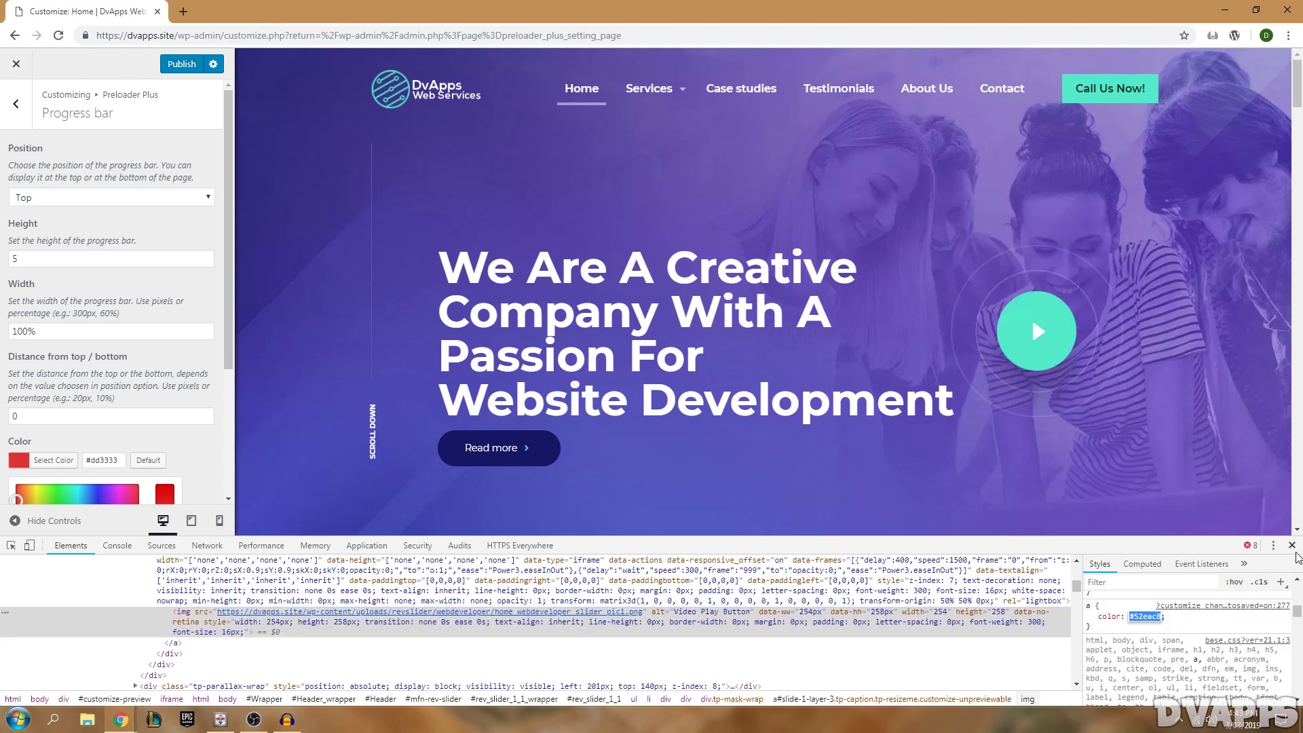
click(1291, 545)
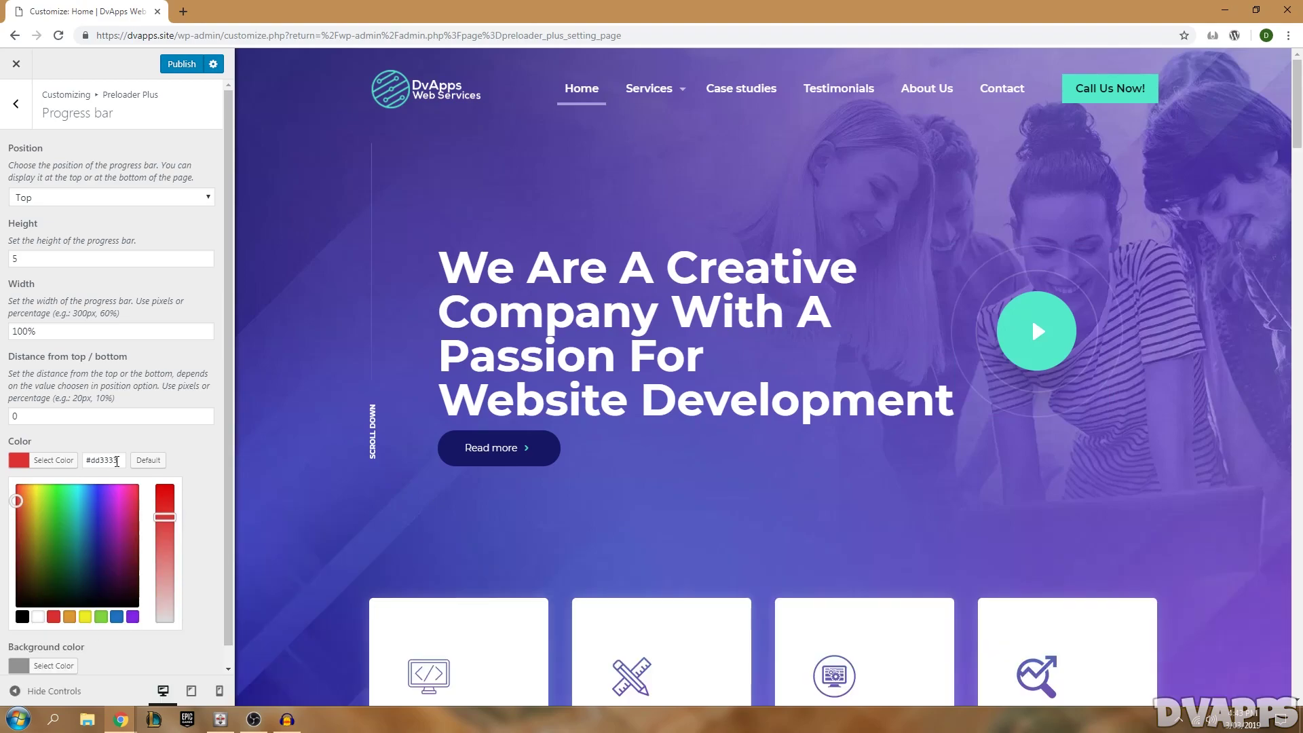
Step: Set the progress bar colour to #52eac8 with a white background
triple_click(117, 461)
key(ctrl+v)
click(53, 665)
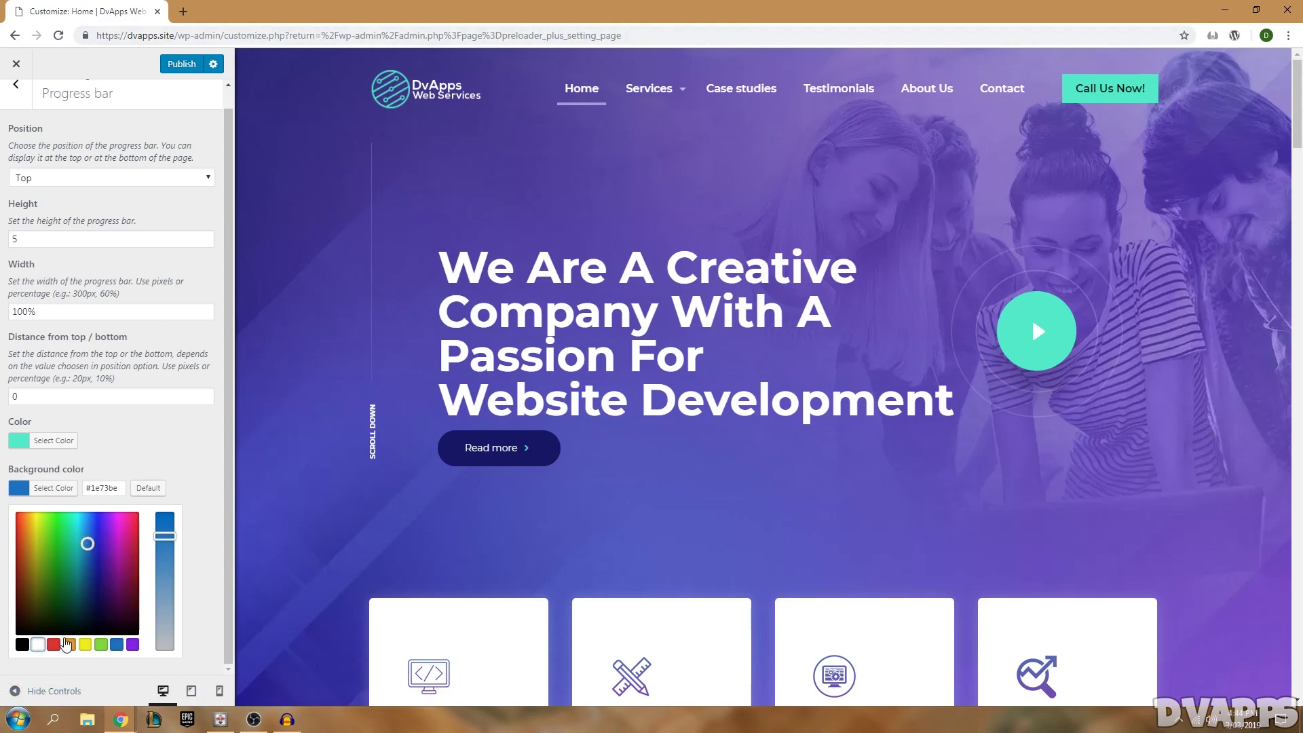
click(37, 644)
click(16, 85)
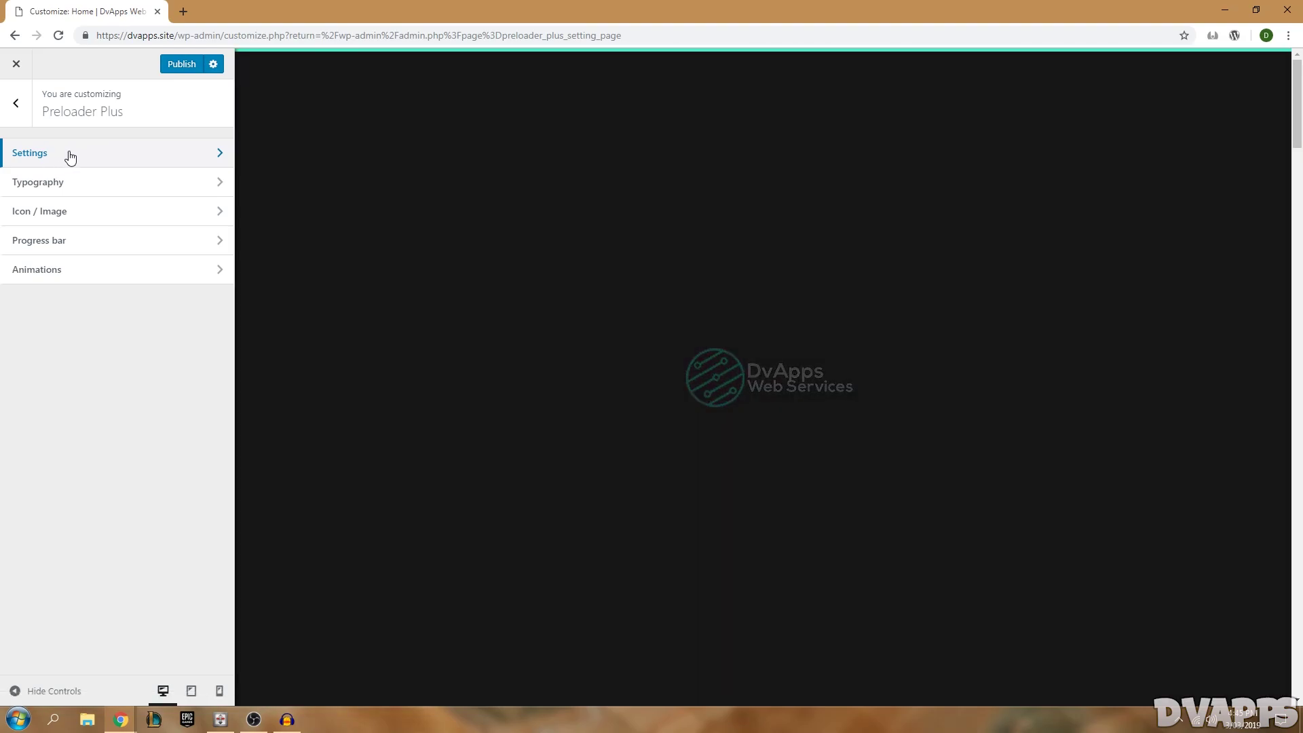
Step: Enable the Percentage counter, set a near-black preloader background, and publish the changes
click(67, 155)
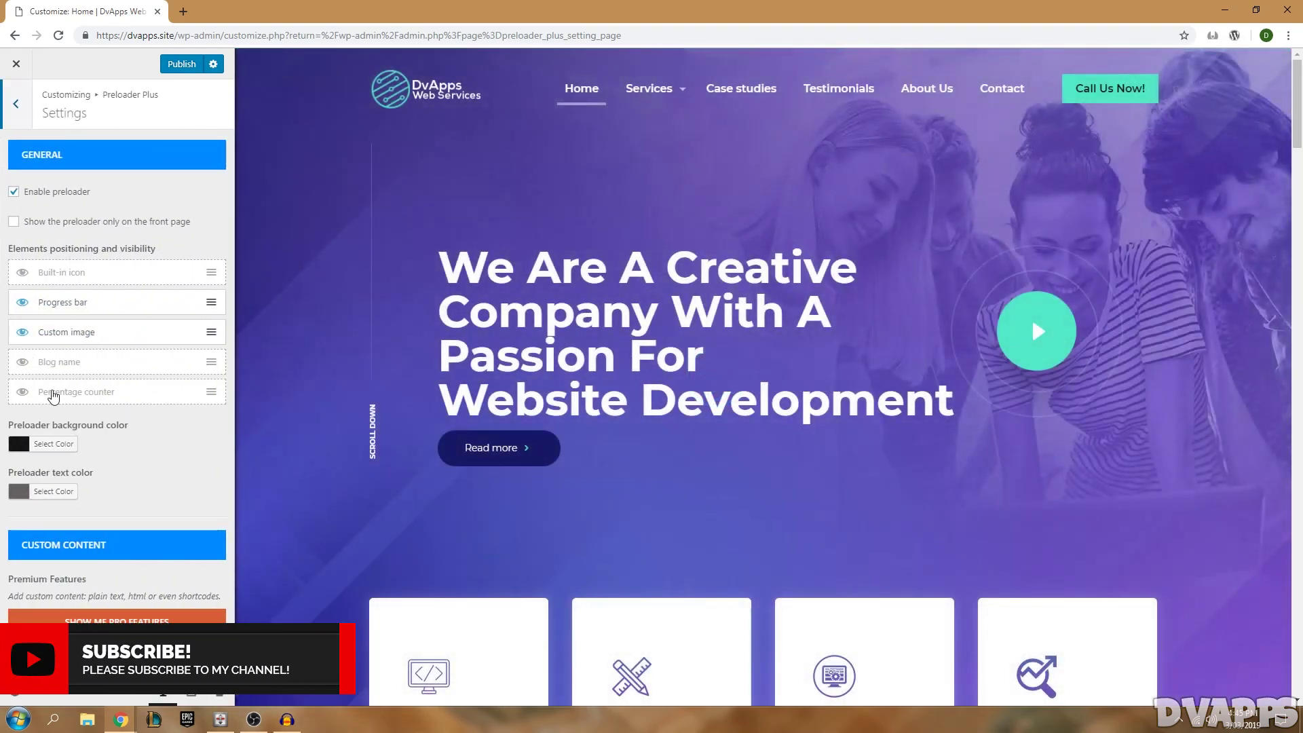
click(24, 392)
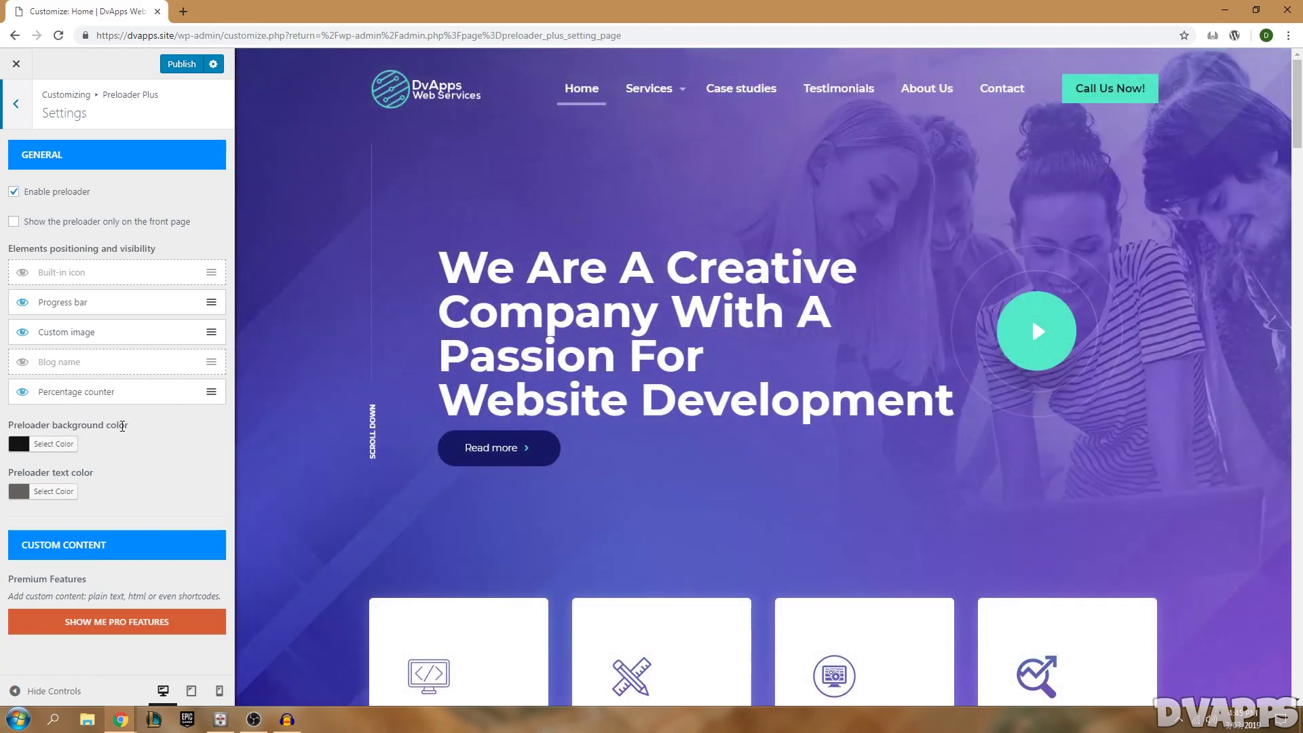
click(49, 445)
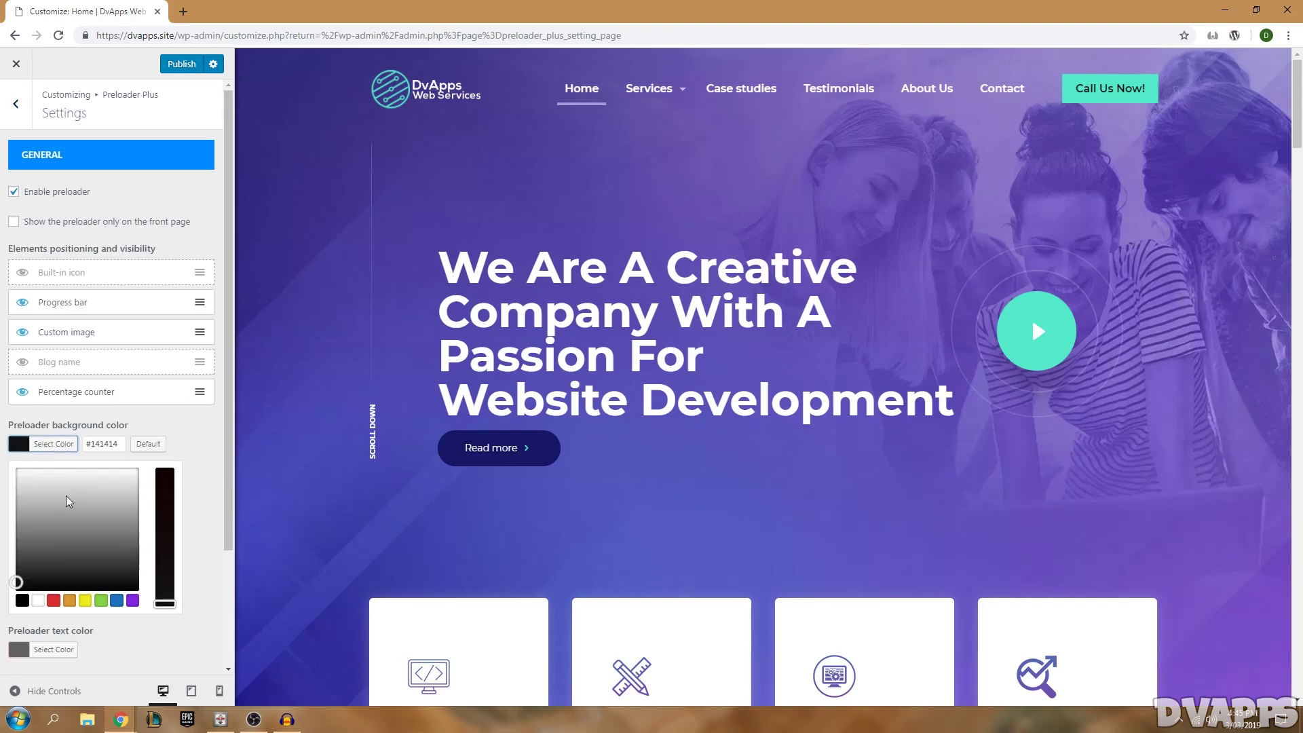
click(38, 600)
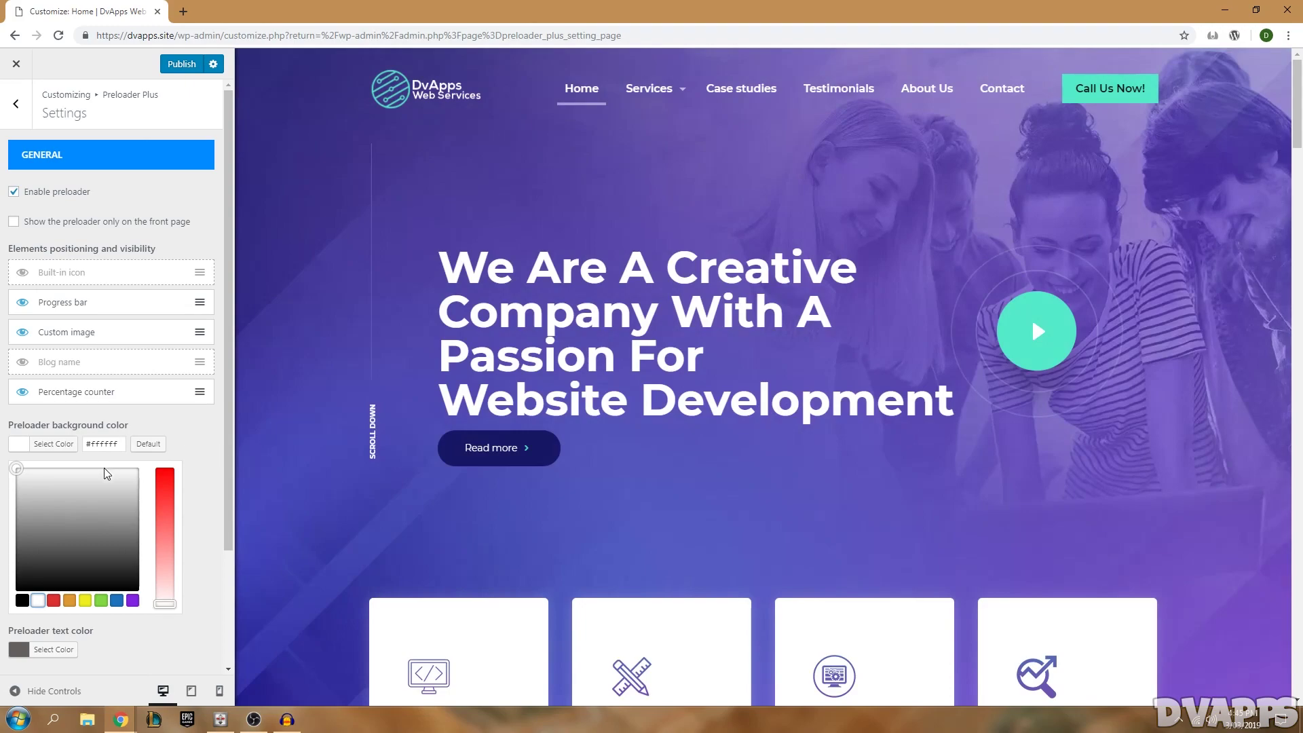
mouse_move(58, 488)
mouse_down()
mouse_move(29, 497)
mouse_move(16, 563)
mouse_up()
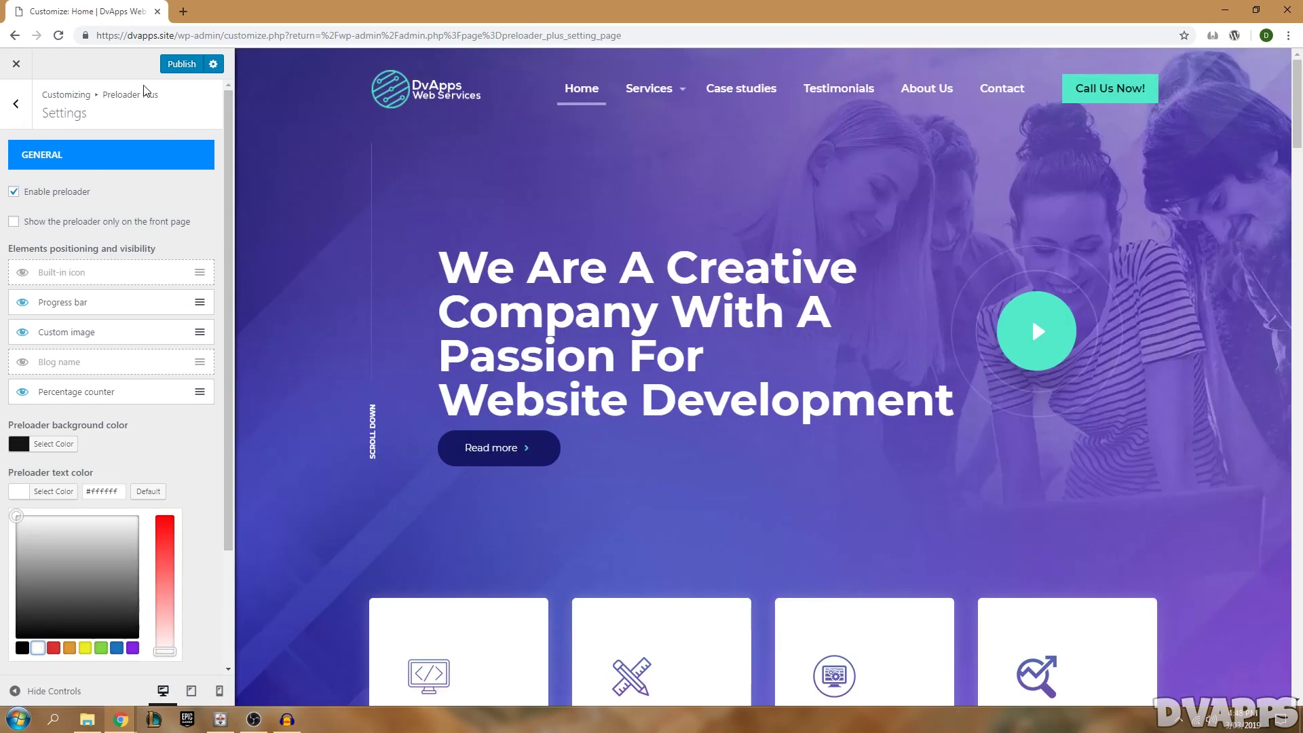
click(178, 65)
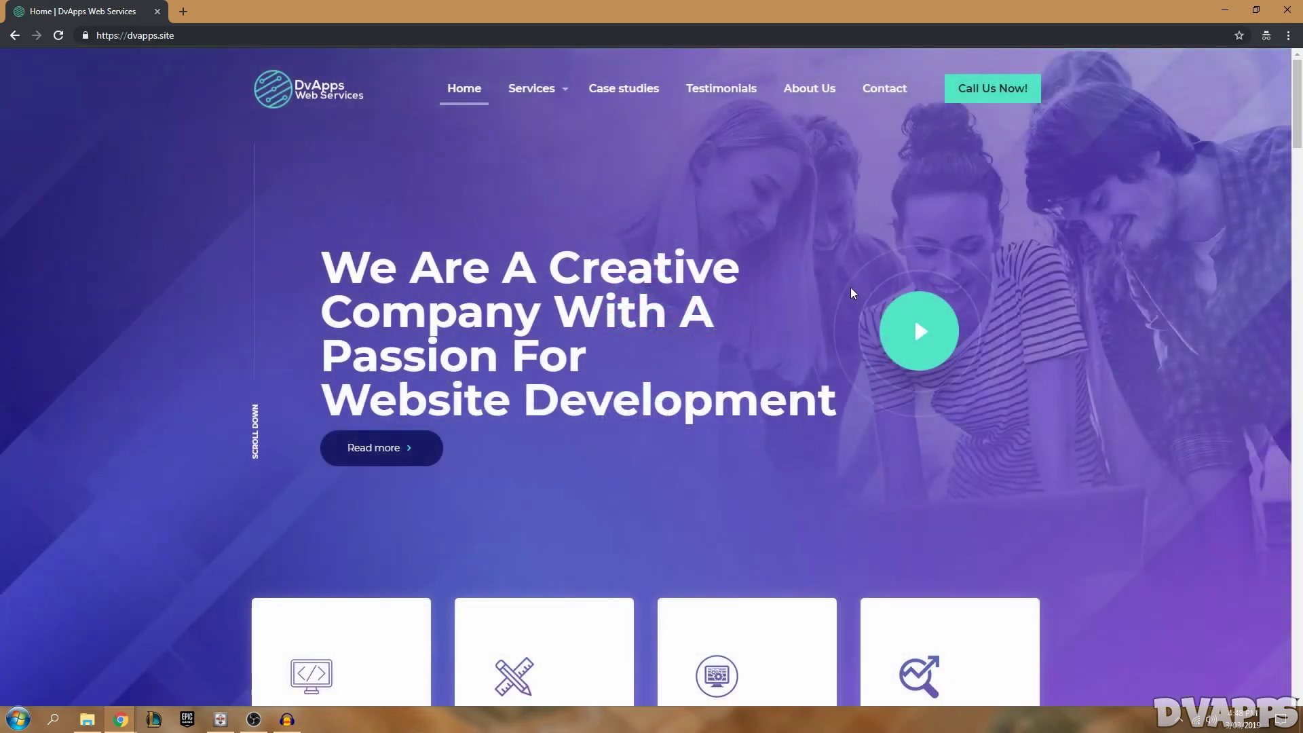
Step: Scroll the live DvApps Web Services home page after the preloader finishes
scroll(835, 271, down, 8)
scroll(832, 273, up, 8)
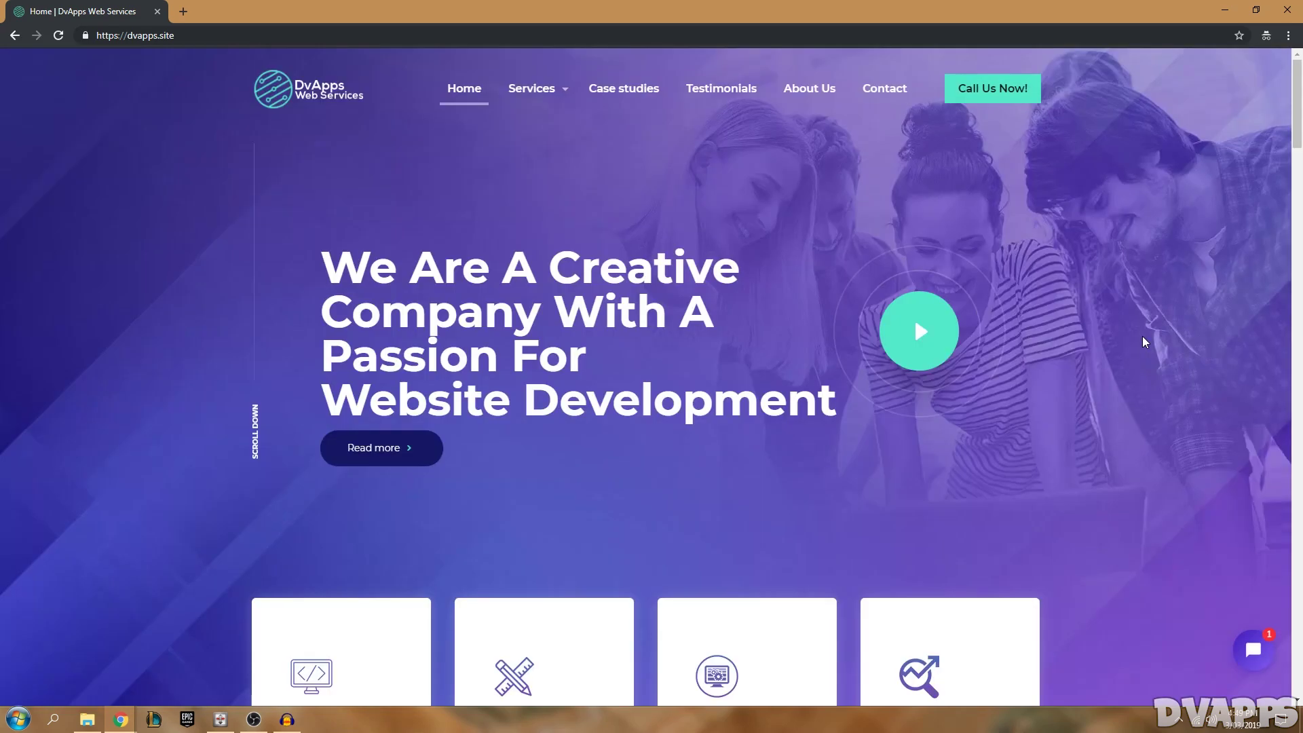